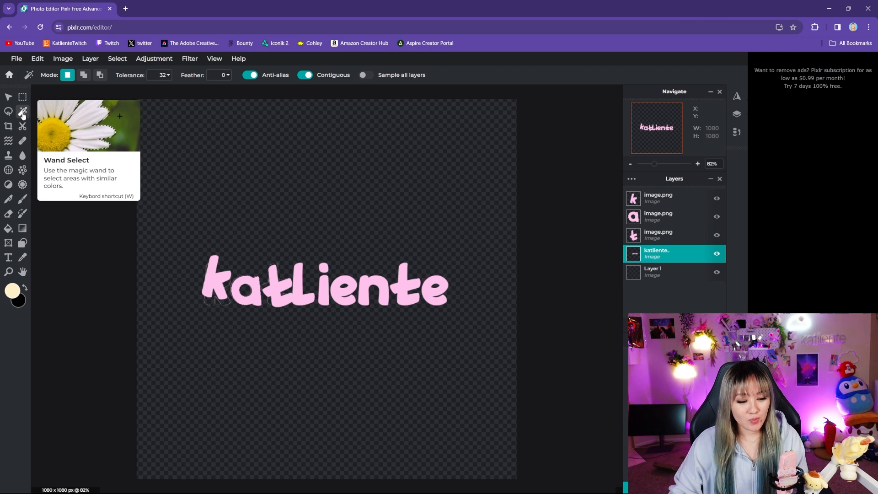
- Cut the selected letter L, paste it as its own layer, and place it slightly raised and tilted between the t and i
{"action": "key", "text": "ctrl+x"}
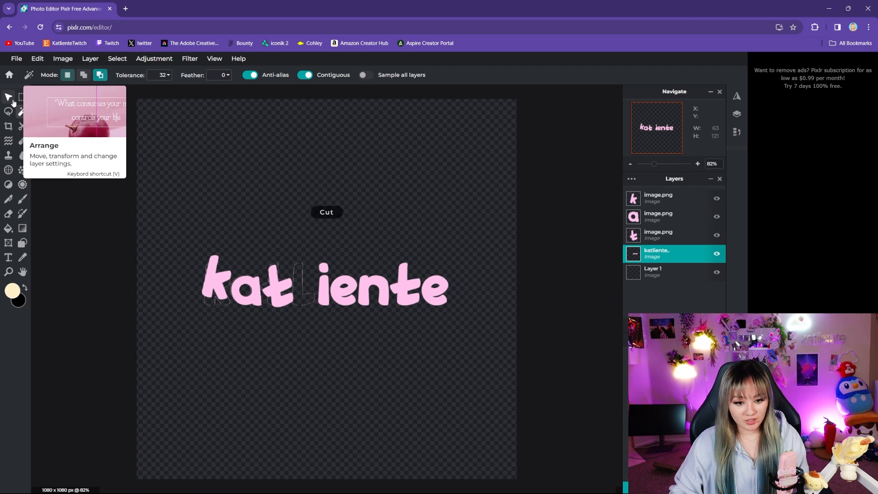
{"action": "key", "text": "ctrl+v"}
{"action": "left_click", "coordinate": [8, 96]}
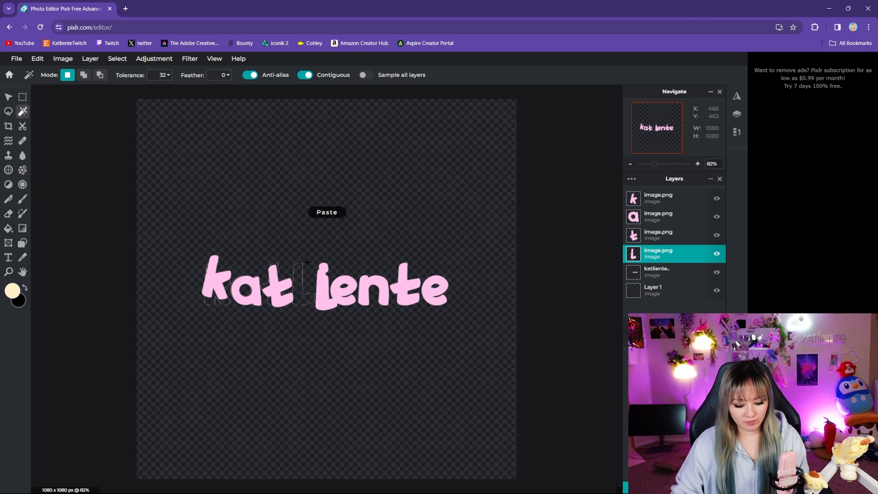
{"action": "left_click_drag", "start_coordinate": [323, 280], "coordinate": [307, 281]}
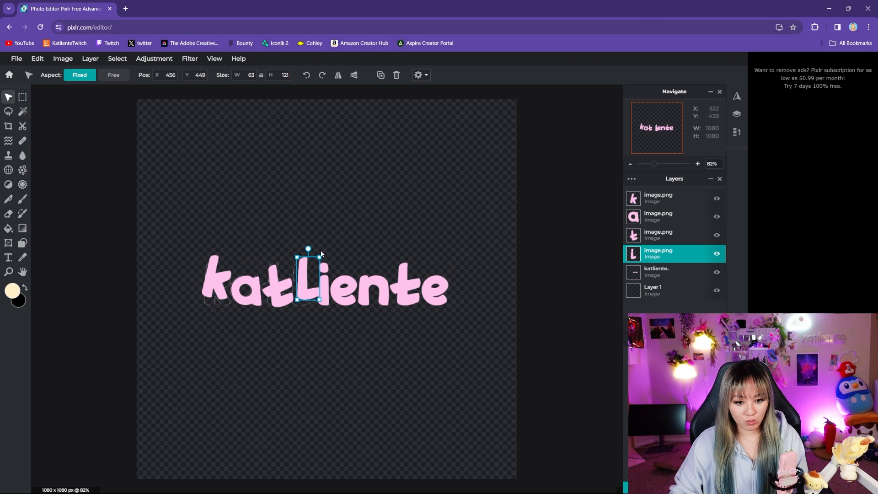
{"action": "left_click", "coordinate": [321, 252]}
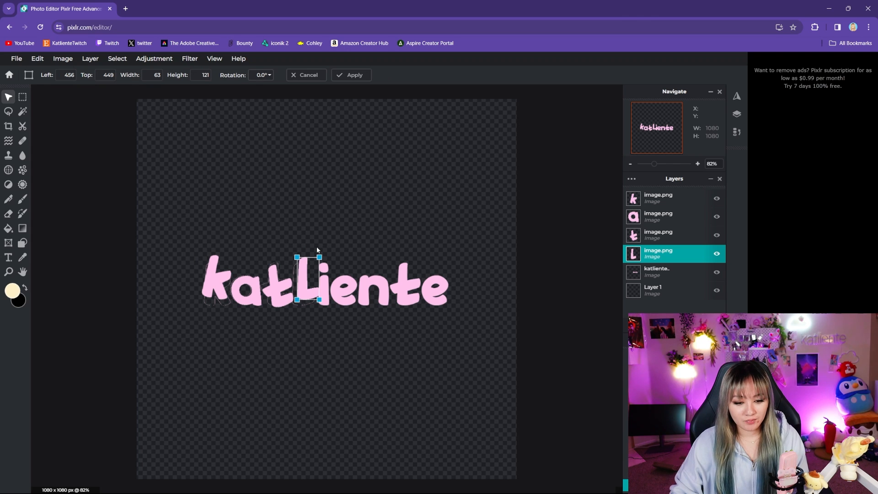
{"action": "left_click_drag", "start_coordinate": [324, 249], "coordinate": [319, 247]}
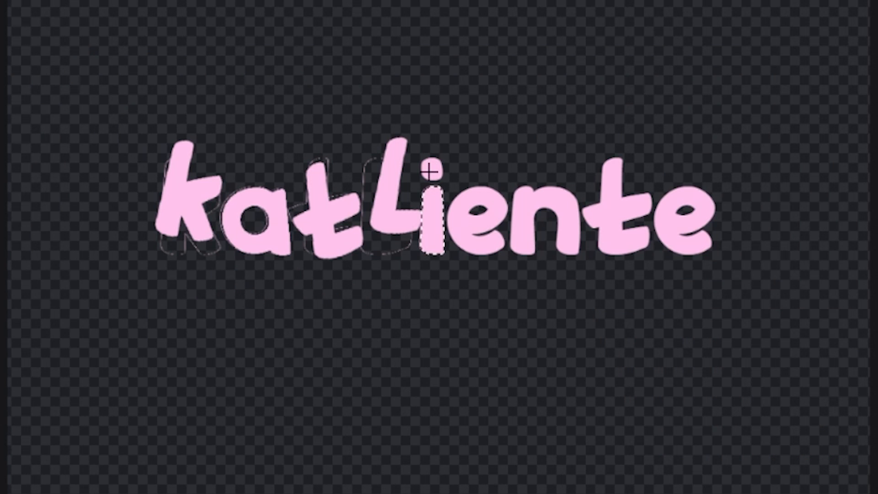
- Add the dot of the letter i to the selection of its stem
{"action": "left_click", "coordinate": [323, 267], "text": "shift"}
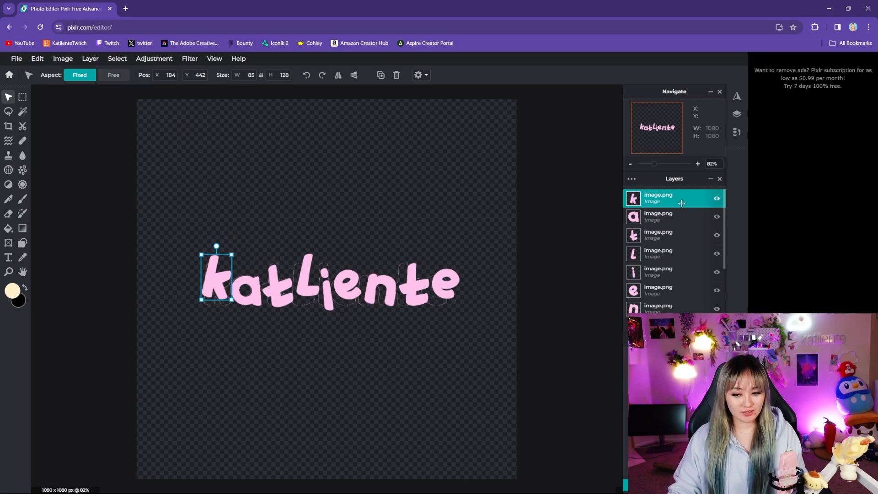
- Merge the separate letter layers down one by one into a single layer, leaving the original katliente.. layer out of the merge
{"action": "double_click", "coordinate": [681, 203]}
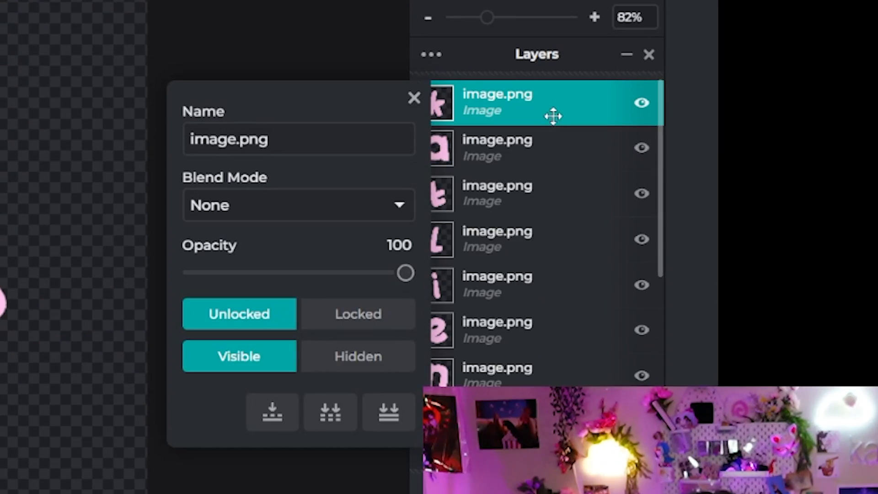
{"action": "left_click", "coordinate": [563, 328]}
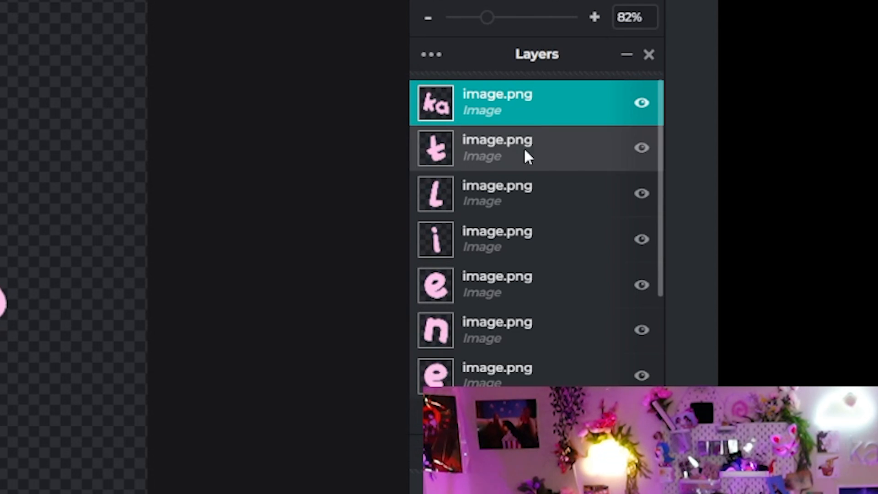
{"action": "double_click", "coordinate": [524, 94]}
{"action": "left_click", "coordinate": [274, 407]}
{"action": "double_click", "coordinate": [676, 204]}
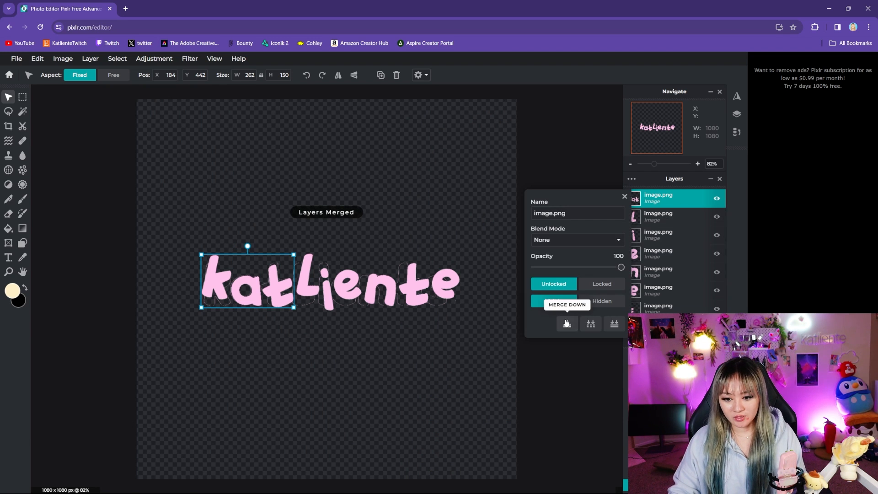
{"action": "left_click", "coordinate": [566, 324]}
{"action": "double_click", "coordinate": [681, 199]}
{"action": "left_click", "coordinate": [566, 323]}
{"action": "double_click", "coordinate": [684, 196]}
{"action": "left_click", "coordinate": [567, 324]}
{"action": "double_click", "coordinate": [681, 200]}
{"action": "left_click", "coordinate": [567, 324]}
- Remove the leftover katliente.. layer and Layer 1, and centre the merged lettering on the canvas
{"action": "left_click", "coordinate": [714, 221]}
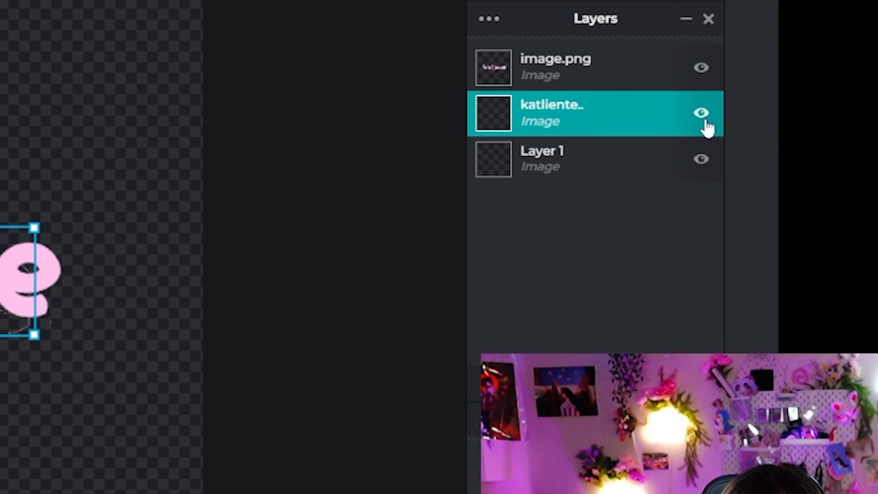
{"action": "left_click", "coordinate": [717, 218]}
{"action": "left_click", "coordinate": [717, 217]}
{"action": "double_click", "coordinate": [555, 116]}
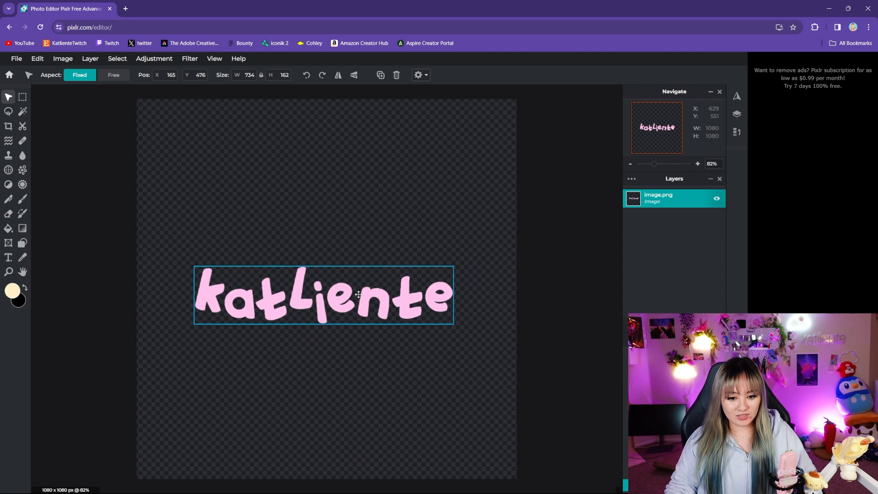
{"action": "left_click_drag", "start_coordinate": [358, 294], "coordinate": [361, 289]}
{"action": "left_click", "coordinate": [544, 264]}
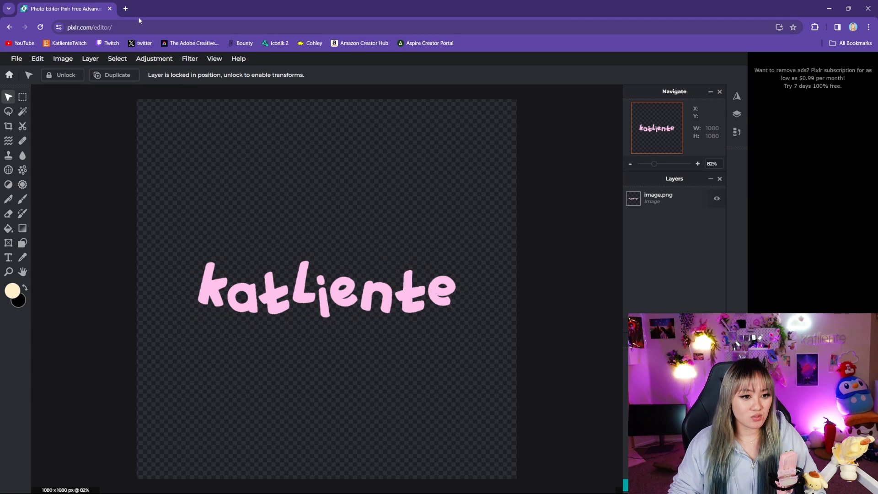
- Open the coolsymbol.com website in a new browser tab
{"action": "left_click", "coordinate": [125, 9]}
{"action": "type", "text": "cool"}
{"action": "key", "text": "Return"}
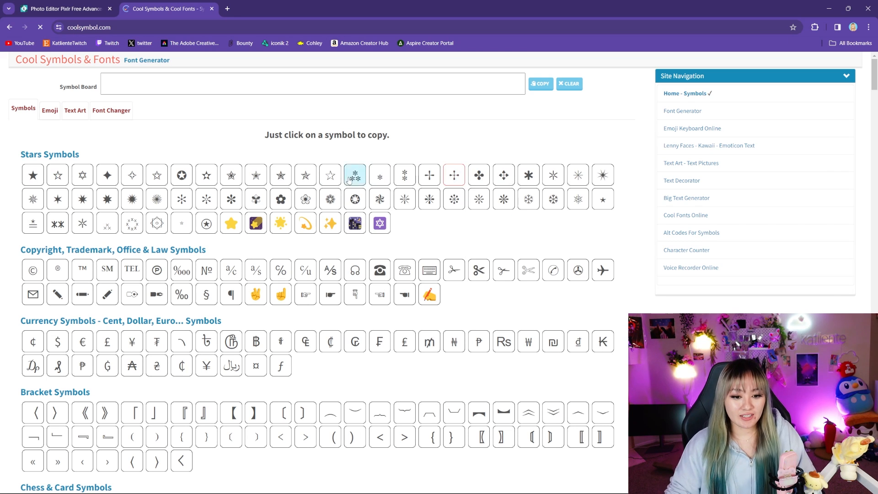
- Browse the symbol categories and copy the Black Florette from the Stars Symbols
{"action": "scroll", "coordinate": [496, 226], "scroll_direction": "down", "scroll_amount": 10}
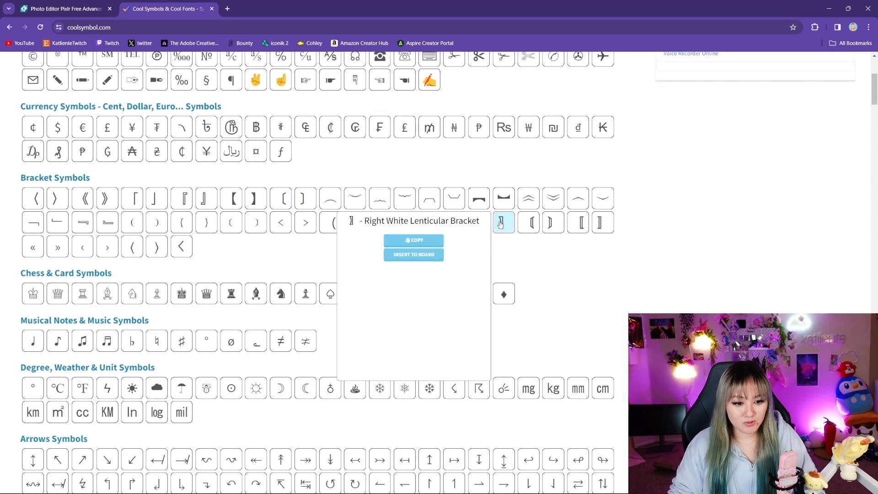
{"action": "scroll", "coordinate": [646, 280], "scroll_direction": "down", "scroll_amount": 15}
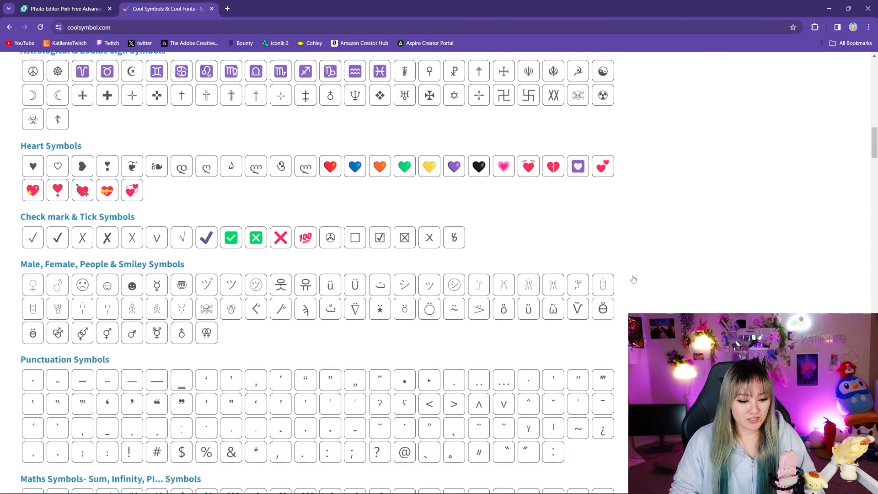
{"action": "scroll", "coordinate": [592, 304], "scroll_direction": "up", "scroll_amount": 20}
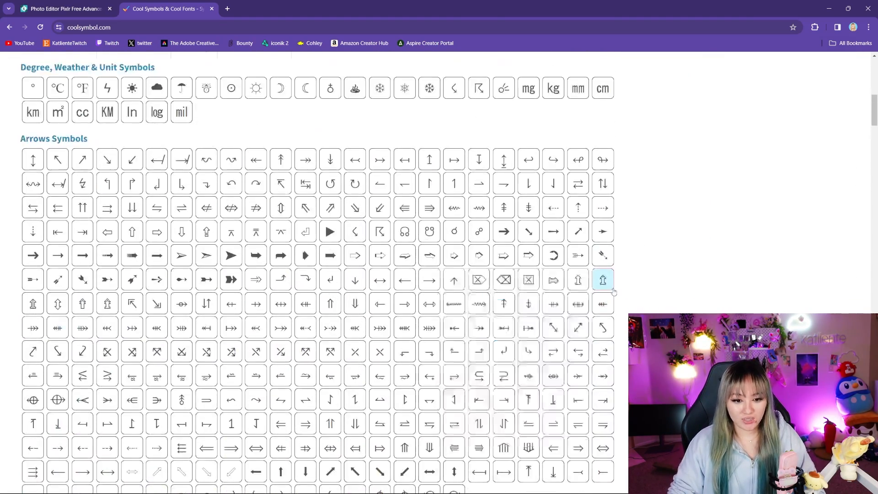
{"action": "scroll", "coordinate": [590, 305], "scroll_direction": "down", "scroll_amount": 2}
{"action": "scroll", "coordinate": [590, 305], "scroll_direction": "up", "scroll_amount": 7}
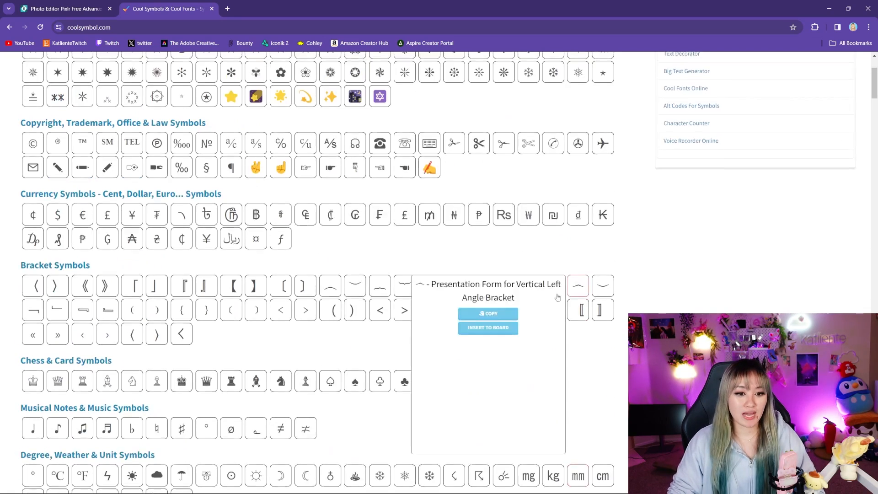
{"action": "mouse_move", "coordinate": [282, 205]}
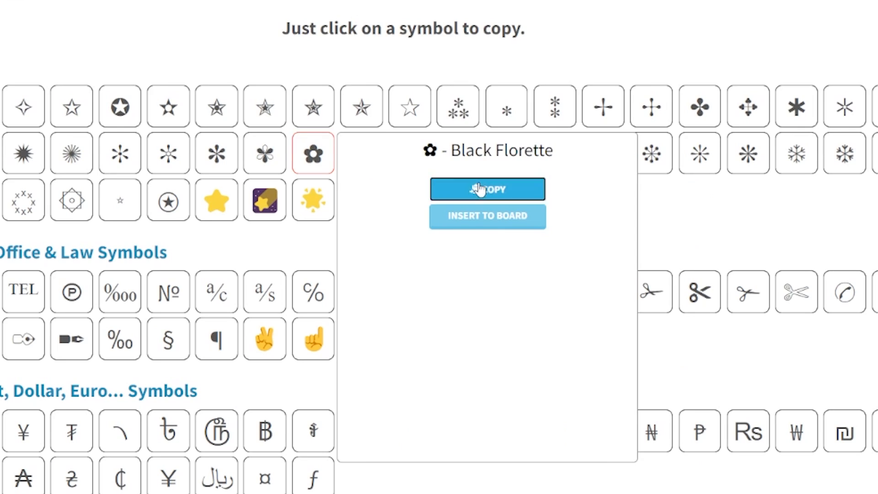
{"action": "left_click", "coordinate": [366, 218]}
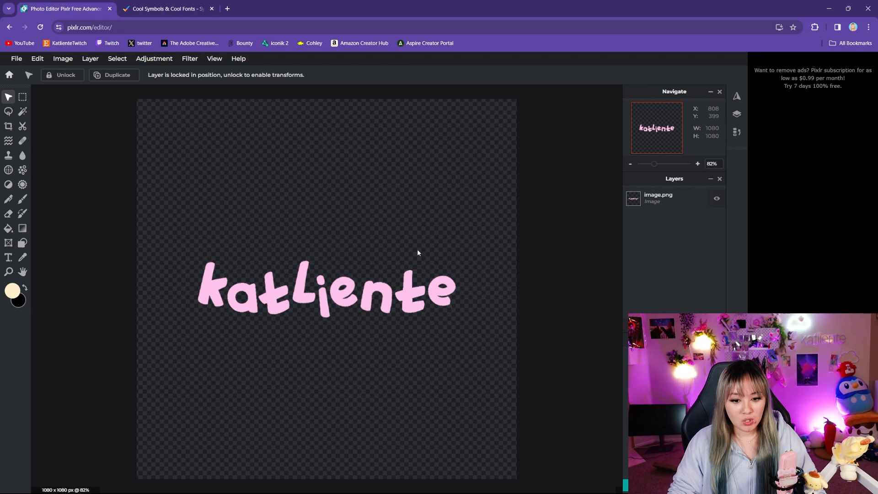
- Switch back to the Pixlr image and add a new text layer above the lettering
{"action": "left_click", "coordinate": [683, 198]}
{"action": "left_click", "coordinate": [8, 257]}
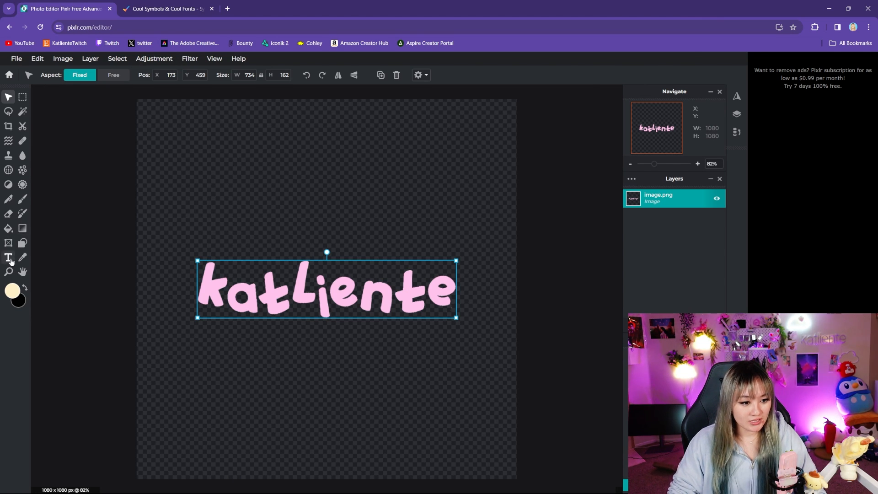
{"action": "left_click", "coordinate": [284, 210]}
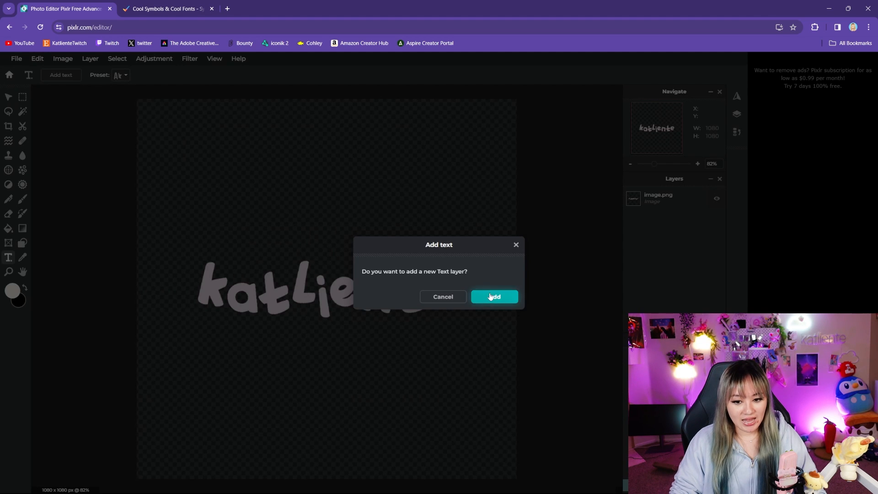
{"action": "left_click", "coordinate": [491, 296]}
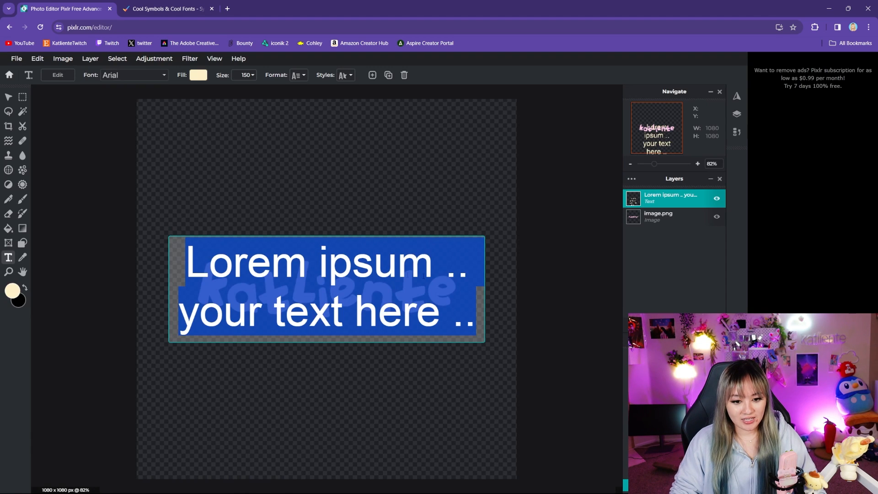
- Set the new text layer's fill to the peach swatch #FFB891 and reduce its font size
{"action": "left_click", "coordinate": [198, 75]}
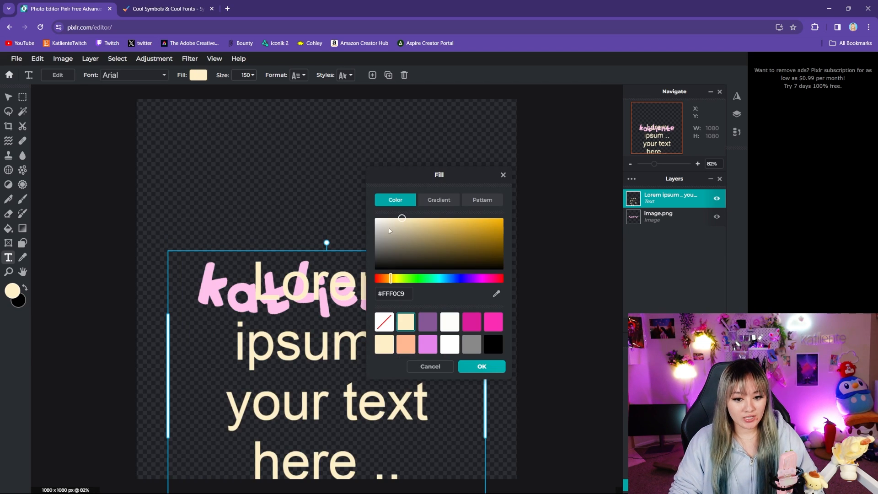
{"action": "left_click", "coordinate": [428, 345]}
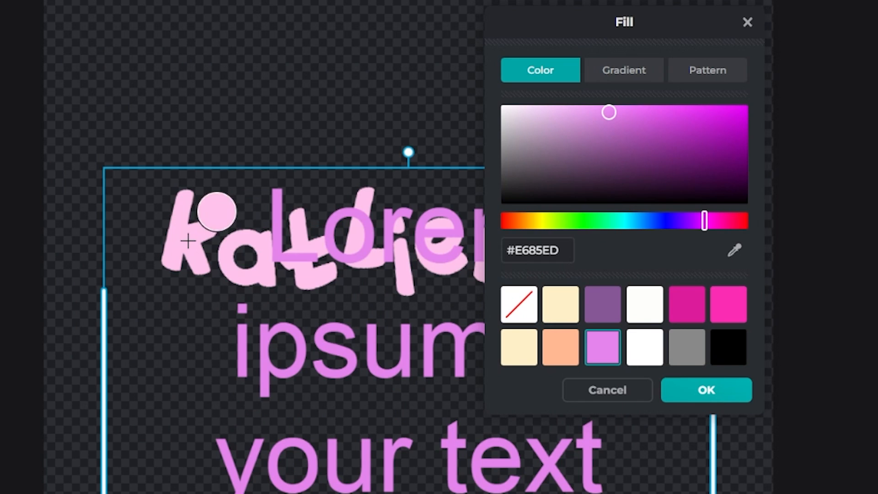
{"action": "left_click", "coordinate": [213, 287]}
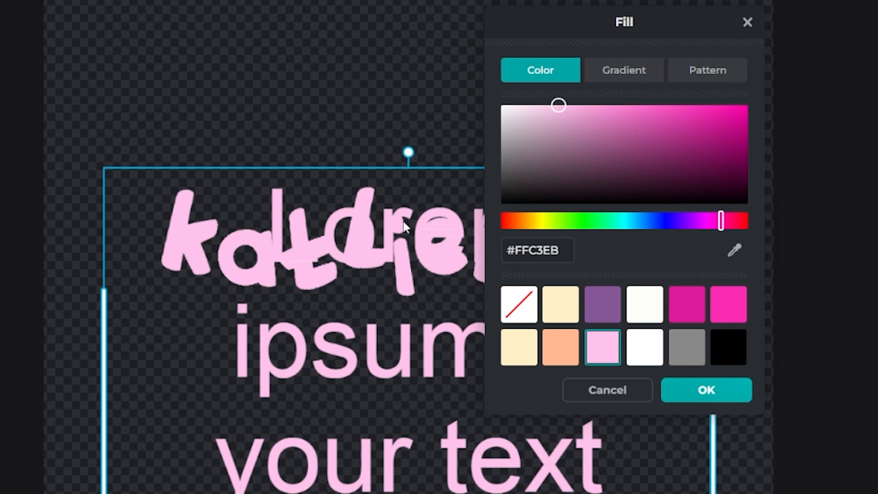
{"action": "left_click", "coordinate": [567, 348]}
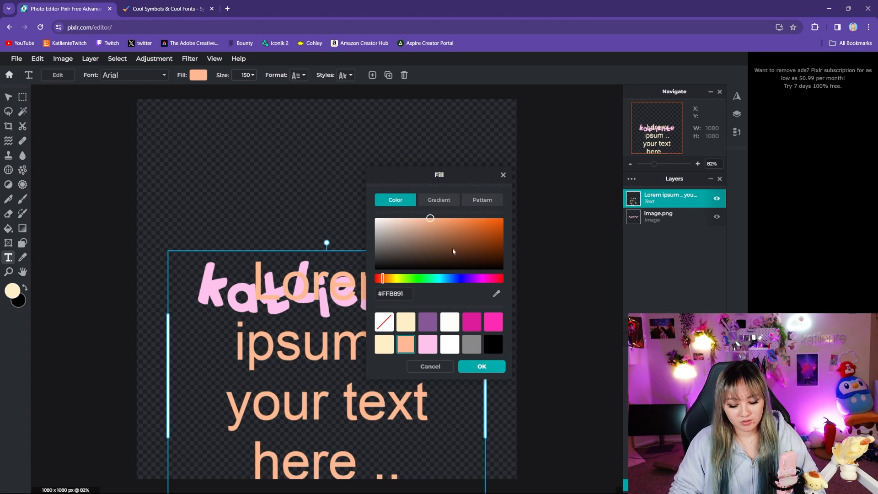
{"action": "left_click", "coordinate": [481, 367]}
{"action": "left_click", "coordinate": [253, 75]}
{"action": "left_click_drag", "start_coordinate": [207, 94], "coordinate": [202, 93]}
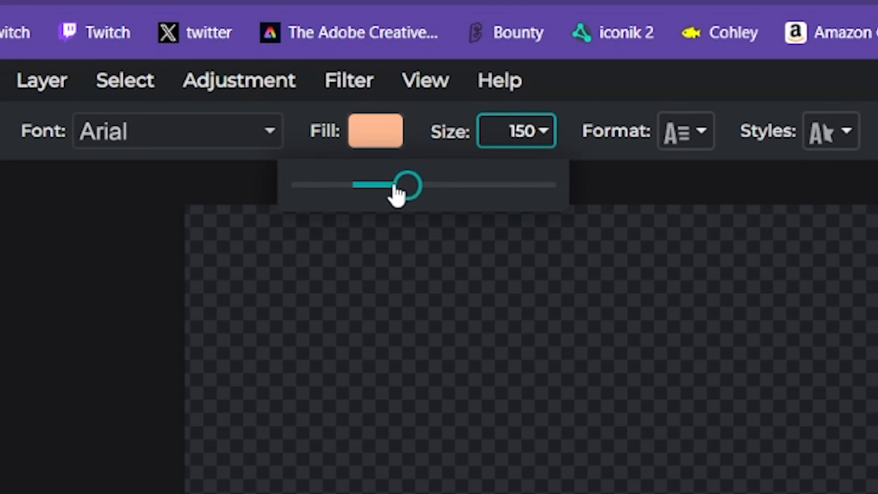
- Place the peach flower just before the k and a duplicate of it just after the final e
{"action": "left_click", "coordinate": [8, 97]}
{"action": "left_click_drag", "start_coordinate": [330, 279], "coordinate": [185, 284]}
{"action": "key", "text": "ctrl+c"}
{"action": "key", "text": "ctrl+v"}
{"action": "left_click_drag", "start_coordinate": [190, 283], "coordinate": [470, 292]}
- Switch to the coolsymbol.com page, close the copy notice, and copy the Black Four Pointed Star
{"action": "key", "text": "ctrl+Tab"}
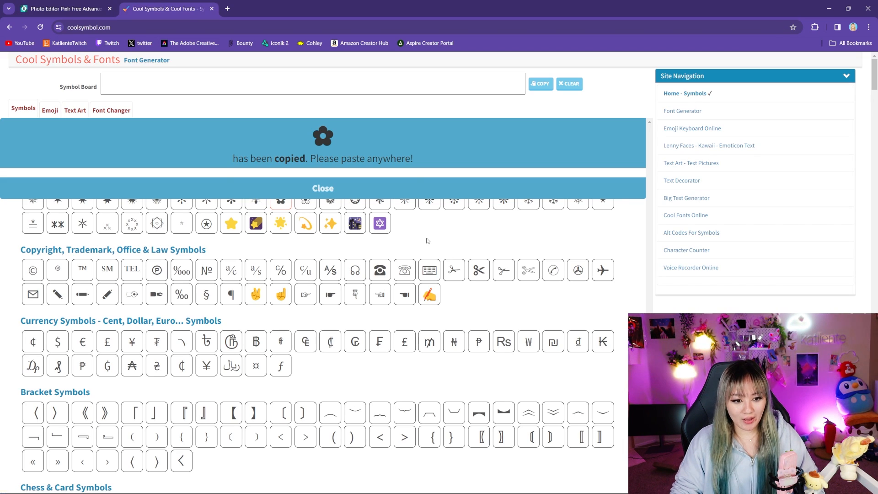
{"action": "left_click", "coordinate": [323, 192]}
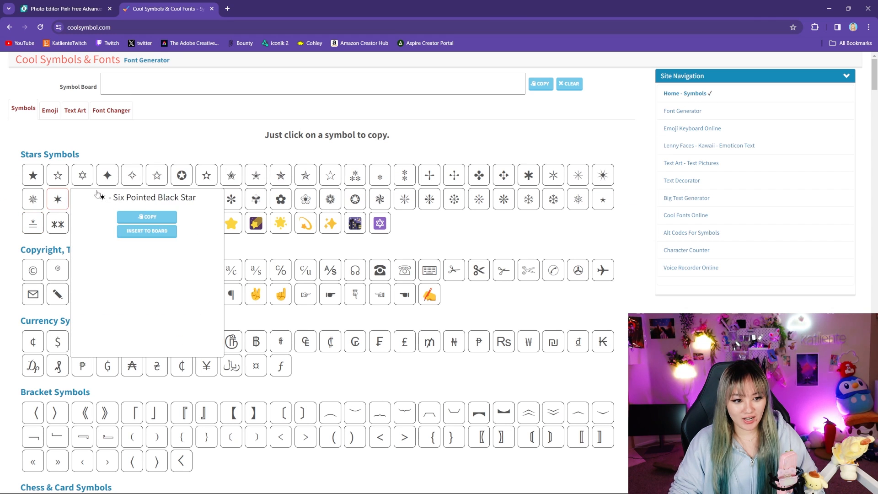
{"action": "mouse_move", "coordinate": [112, 182]}
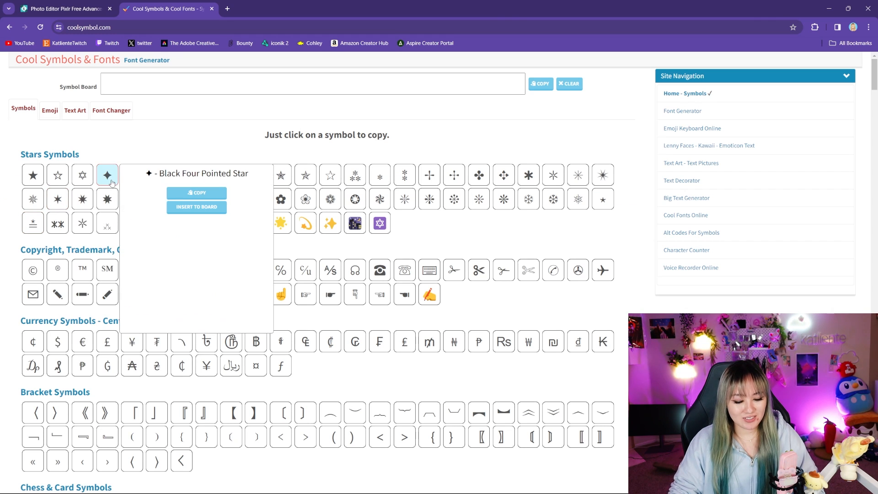
{"action": "left_click", "coordinate": [203, 193]}
- Switch back to the Pixlr image and add a new text layer with font size 62
{"action": "left_click", "coordinate": [67, 9]}
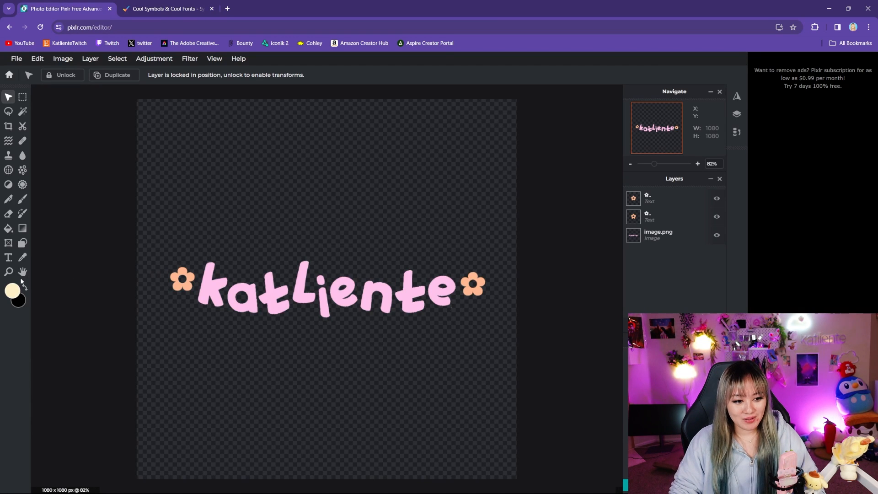
{"action": "left_click", "coordinate": [9, 257]}
{"action": "left_click", "coordinate": [269, 209]}
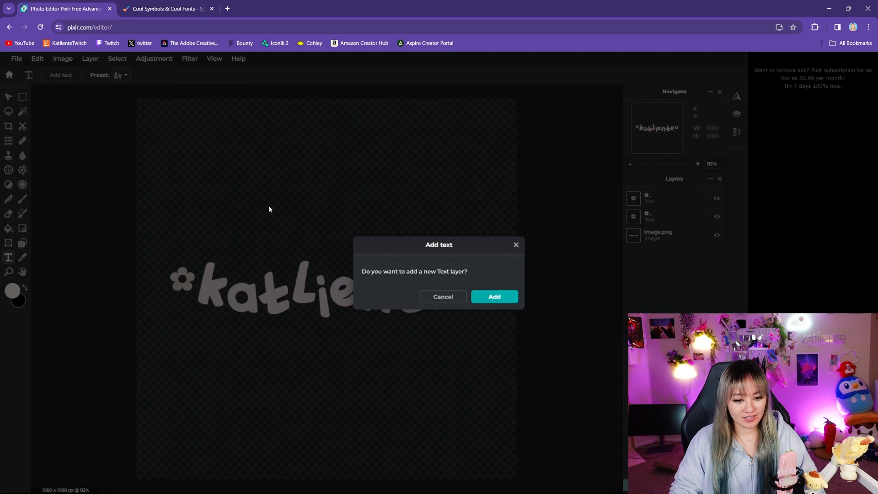
{"action": "key", "text": "Return"}
{"action": "left_click", "coordinate": [252, 79]}
{"action": "left_click", "coordinate": [252, 75]}
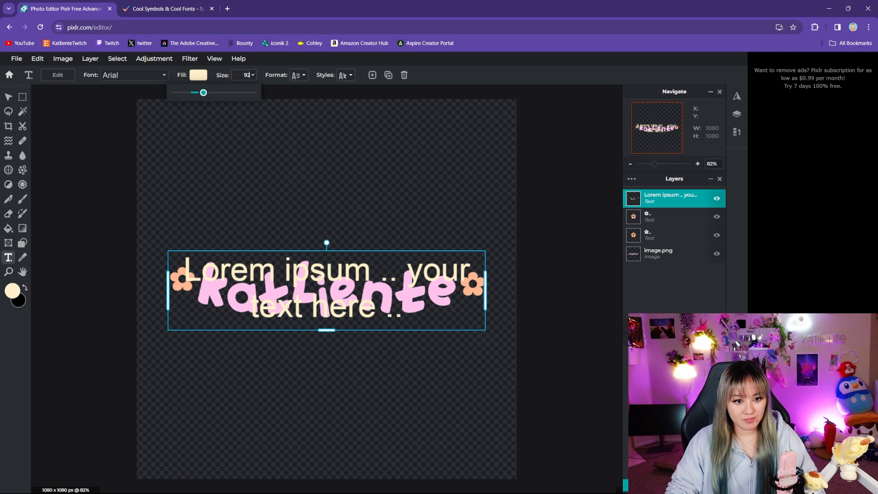
{"action": "left_click", "coordinate": [195, 93]}
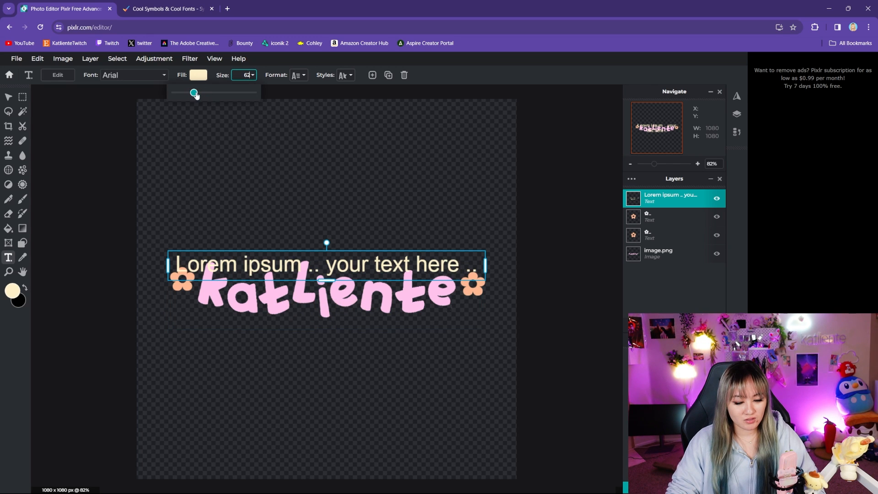
- Replace the placeholder text with the copied star placed above the k, and put a duplicate just below the final e
{"action": "double_click", "coordinate": [392, 276]}
{"action": "key", "text": "ctrl+v"}
{"action": "key", "text": "ctrl+c"}
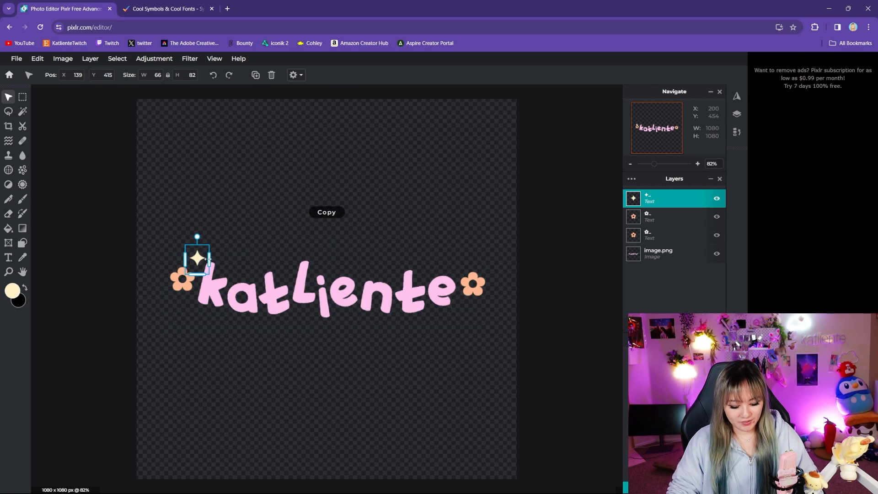
{"action": "key", "text": "ctrl+v"}
{"action": "left_click_drag", "start_coordinate": [197, 259], "coordinate": [460, 316]}
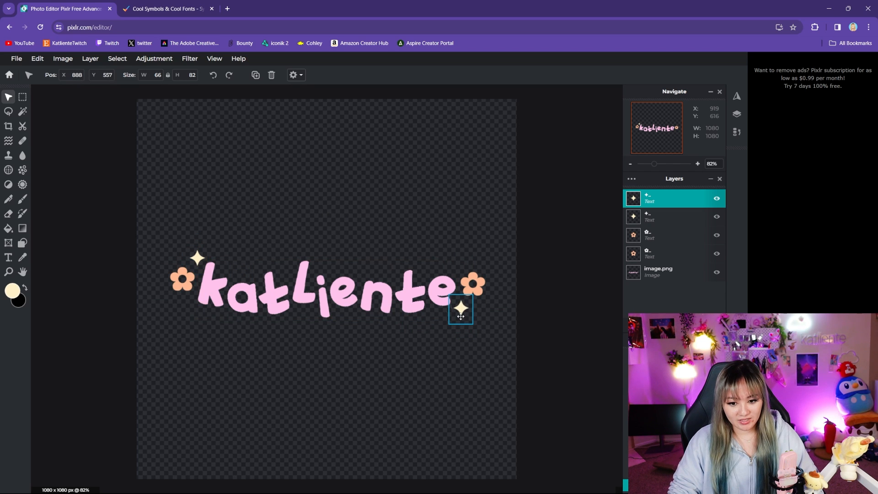
- Duplicate the star by the k, rasterize the copy, shrink it to about 38 × 47 px and place it above the first flower
{"action": "left_click", "coordinate": [197, 258]}
{"action": "key", "text": "ctrl+c"}
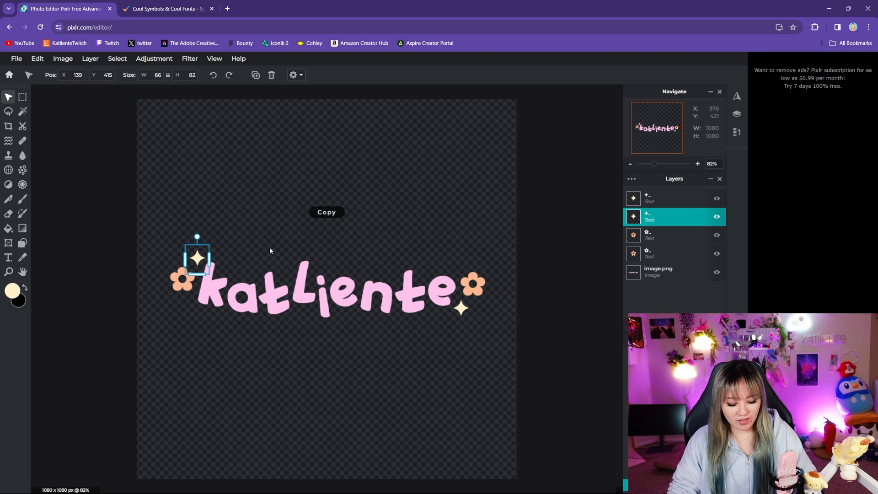
{"action": "key", "text": "ctrl+v"}
{"action": "left_click_drag", "start_coordinate": [197, 258], "coordinate": [284, 198]}
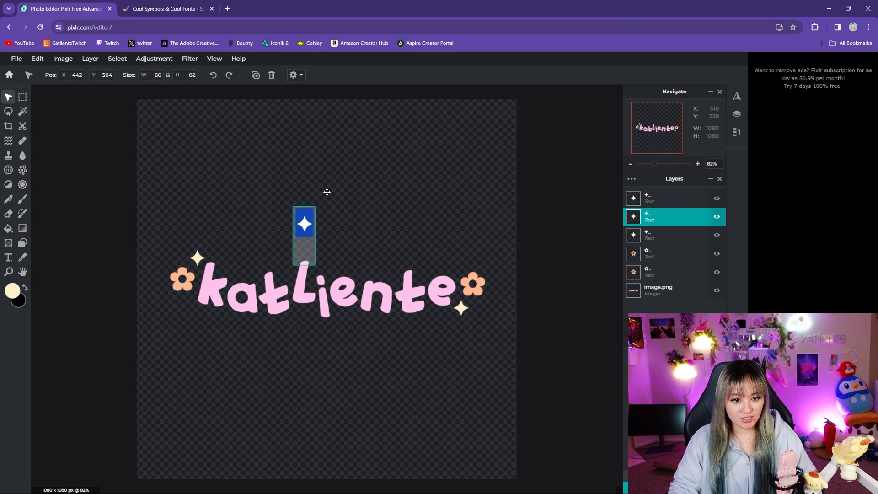
{"action": "left_click", "coordinate": [90, 59]}
{"action": "left_click", "coordinate": [120, 149]}
{"action": "left_click_drag", "start_coordinate": [315, 206], "coordinate": [182, 252]}
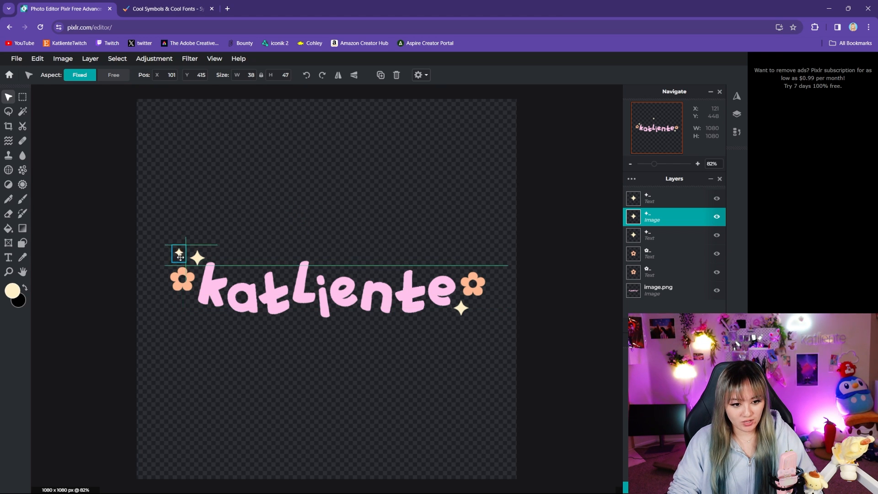
- Switch to the coolsymbol.com page, copy the Heavy Teardrop-Spoked Asterisk, and close the copy notice
{"action": "key", "text": "ctrl+Tab"}
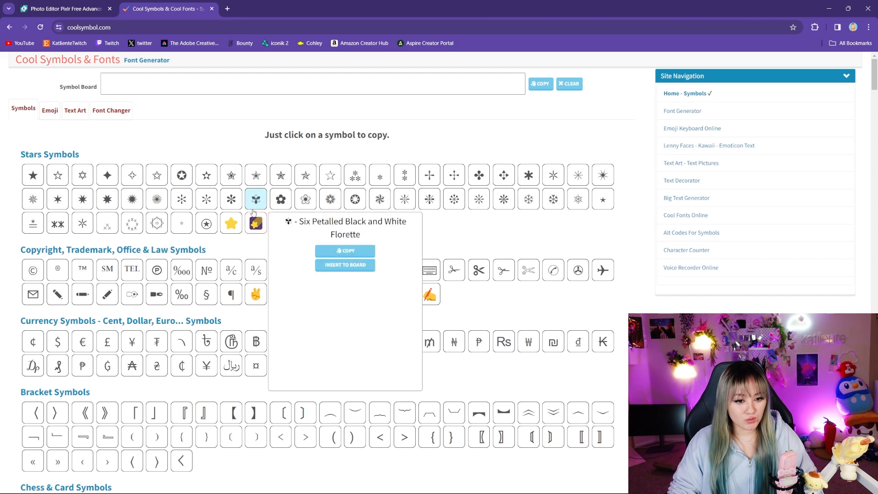
{"action": "mouse_move", "coordinate": [231, 199]}
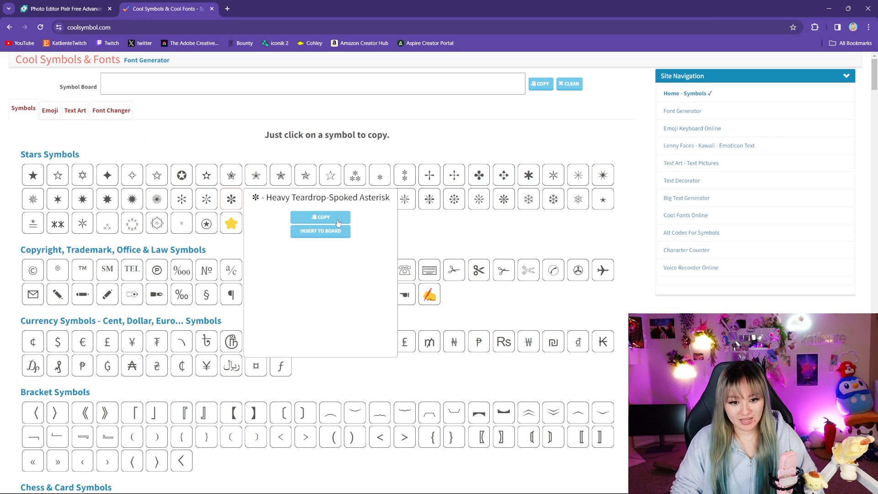
{"action": "left_click", "coordinate": [406, 167]}
- Switch back to the Pixlr image and add a new text layer with a pale pink fill
{"action": "key", "text": "ctrl+Tab"}
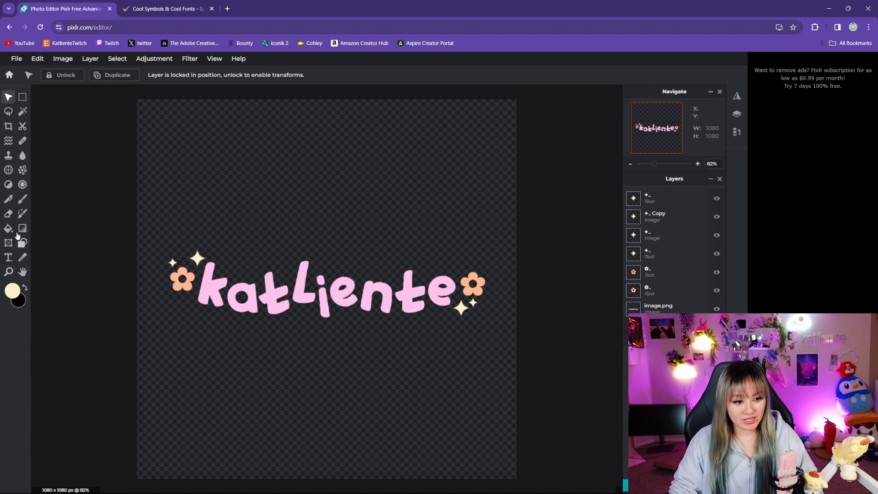
{"action": "left_click", "coordinate": [9, 257]}
{"action": "left_click", "coordinate": [171, 254]}
{"action": "left_click", "coordinate": [198, 75]}
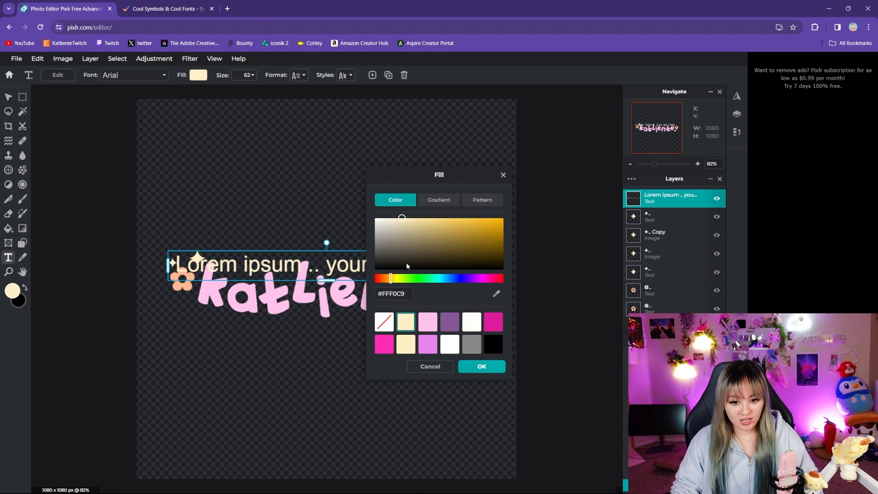
{"action": "left_click", "coordinate": [379, 280]}
{"action": "left_click", "coordinate": [482, 370]}
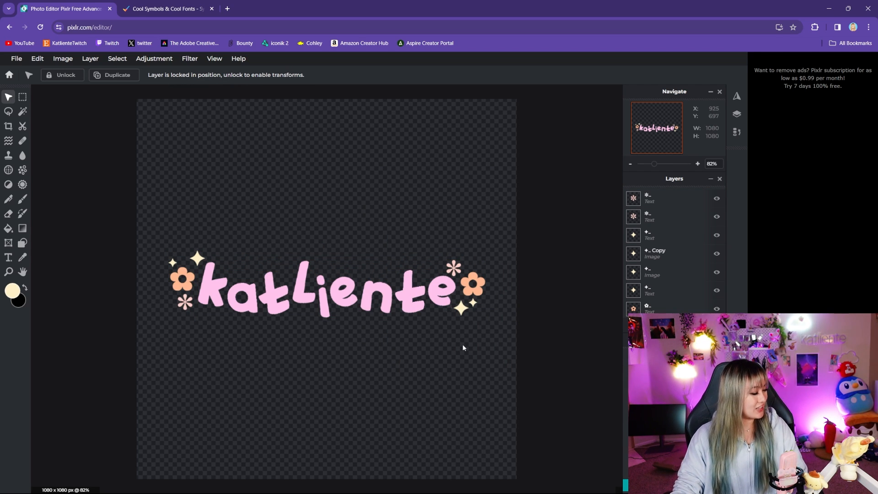
- Merge all visible layers into one and unlock the merged wordmark layer
{"action": "left_click", "coordinate": [671, 199]}
{"action": "left_click", "coordinate": [672, 199]}
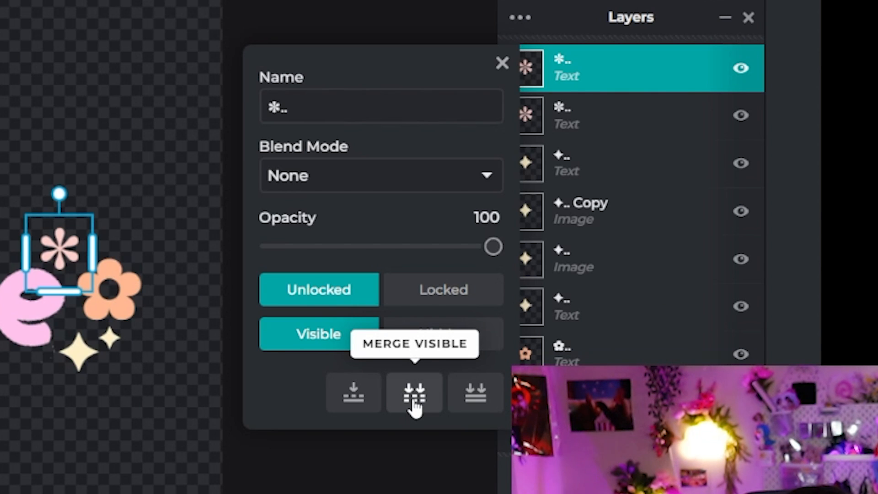
{"action": "left_click", "coordinate": [415, 403]}
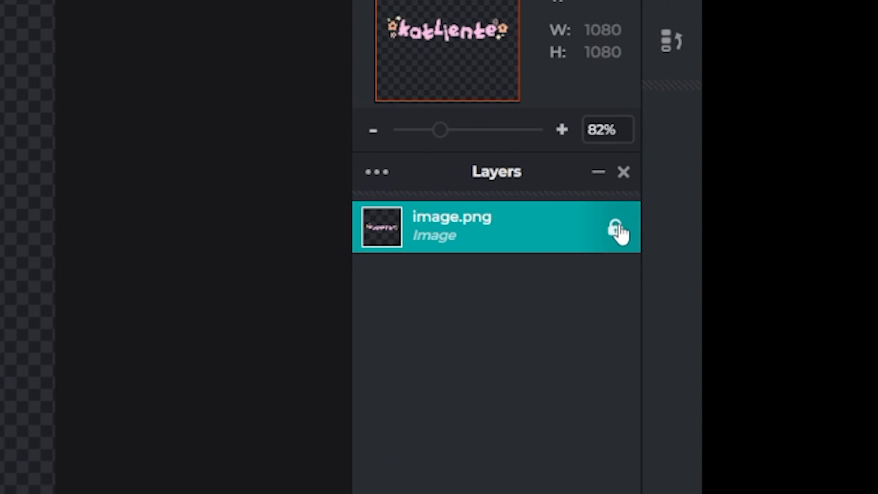
{"action": "left_click", "coordinate": [716, 198]}
{"action": "left_click", "coordinate": [717, 199]}
{"action": "left_click", "coordinate": [717, 198]}
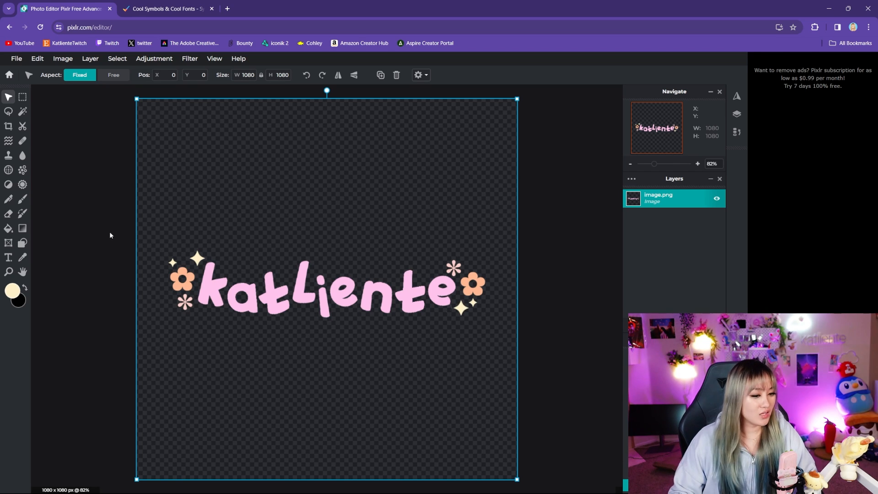
{"action": "left_click", "coordinate": [321, 213]}
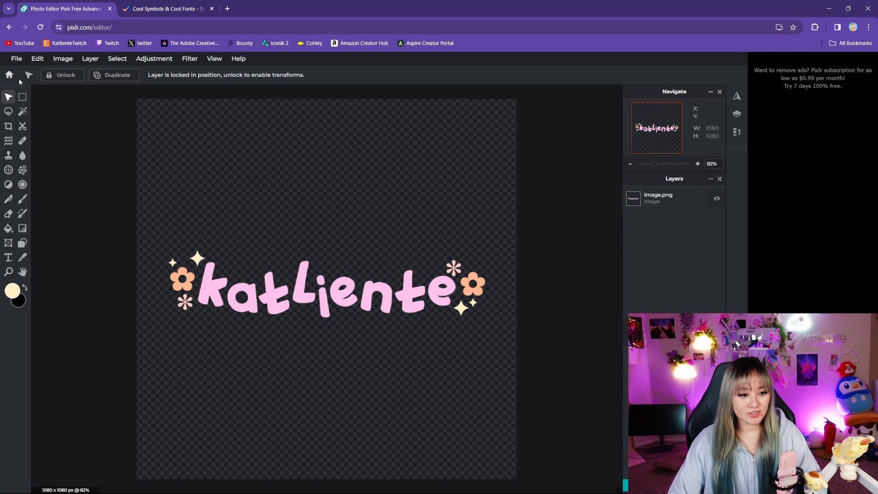
- Crop the empty space above and below the wordmark to a canvas of about 1080 × 416 px
{"action": "left_click", "coordinate": [9, 127]}
{"action": "left_click_drag", "start_coordinate": [295, 100], "coordinate": [293, 216]}
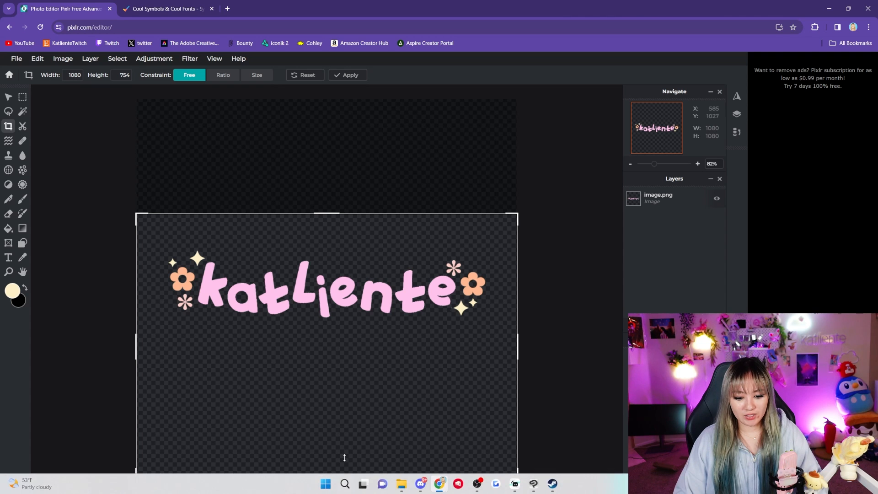
{"action": "left_click_drag", "start_coordinate": [328, 475], "coordinate": [353, 356]}
{"action": "key", "text": "Return"}
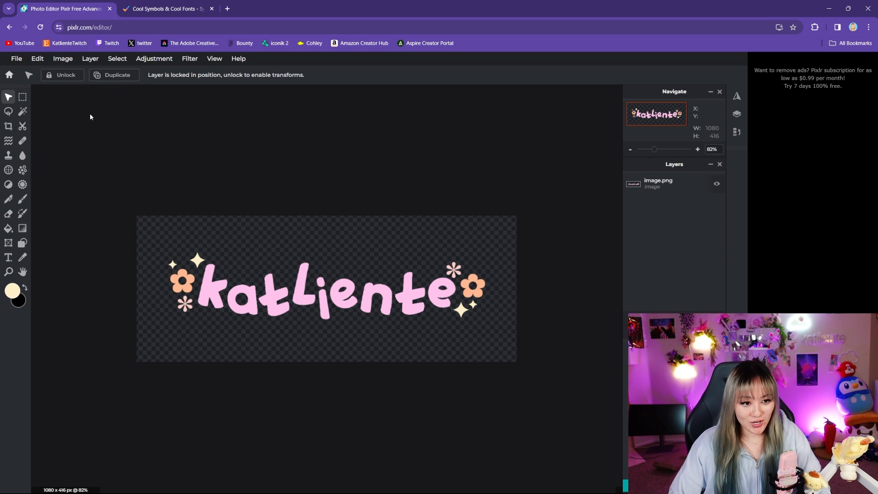
- Unlock the wordmark layer and start a Stroke / Outline with its color sampled from the pink letters, #FFC3EB
{"action": "left_click", "coordinate": [62, 75]}
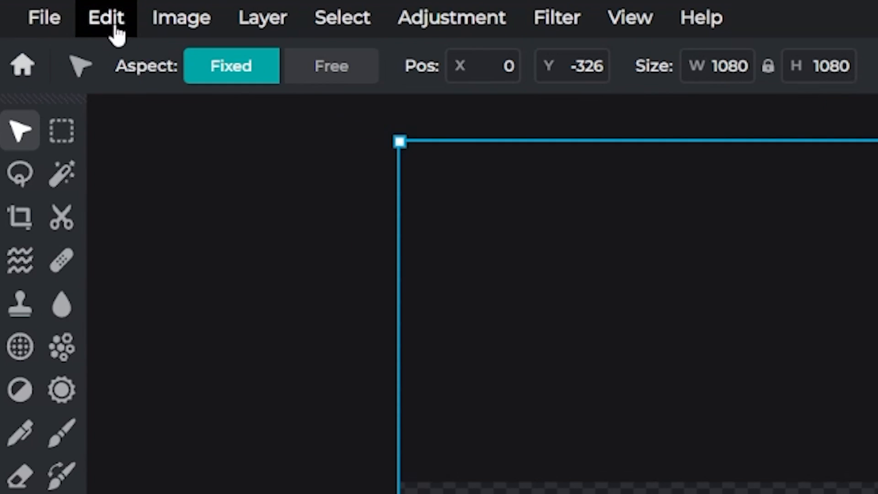
{"action": "left_click", "coordinate": [38, 60]}
{"action": "left_click", "coordinate": [42, 187]}
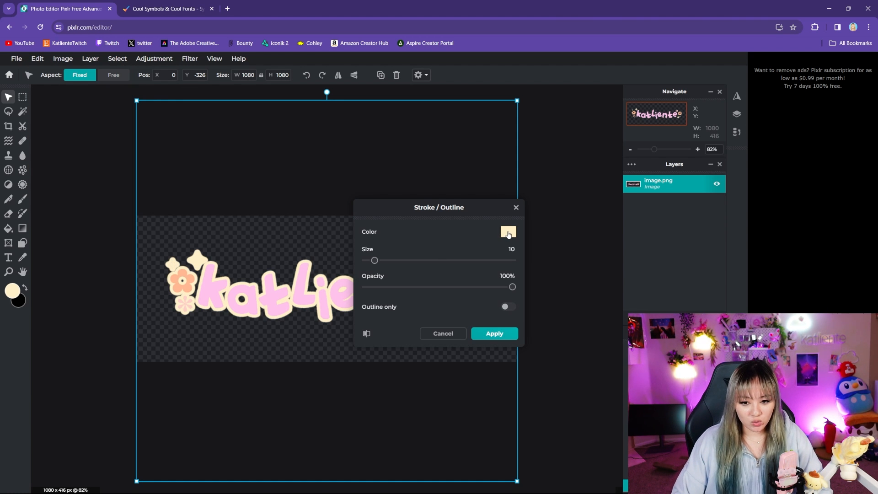
{"action": "left_click", "coordinate": [508, 233]}
{"action": "left_click", "coordinate": [628, 298]}
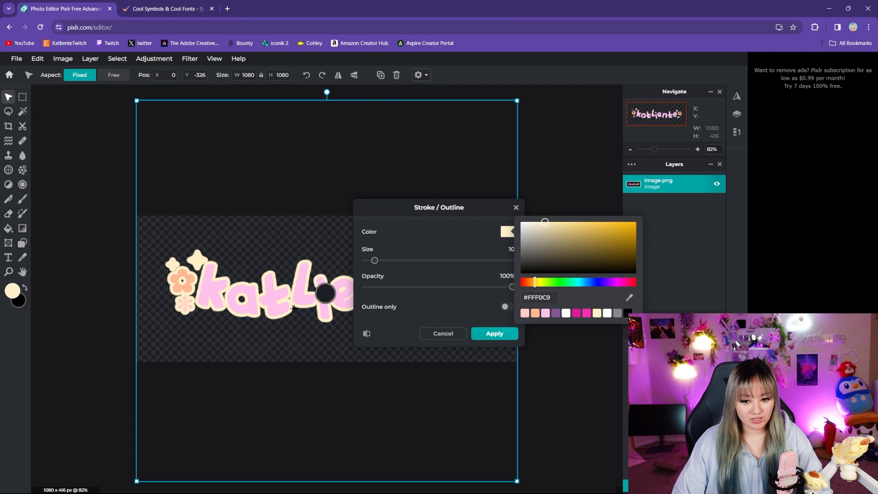
{"action": "left_click", "coordinate": [229, 302]}
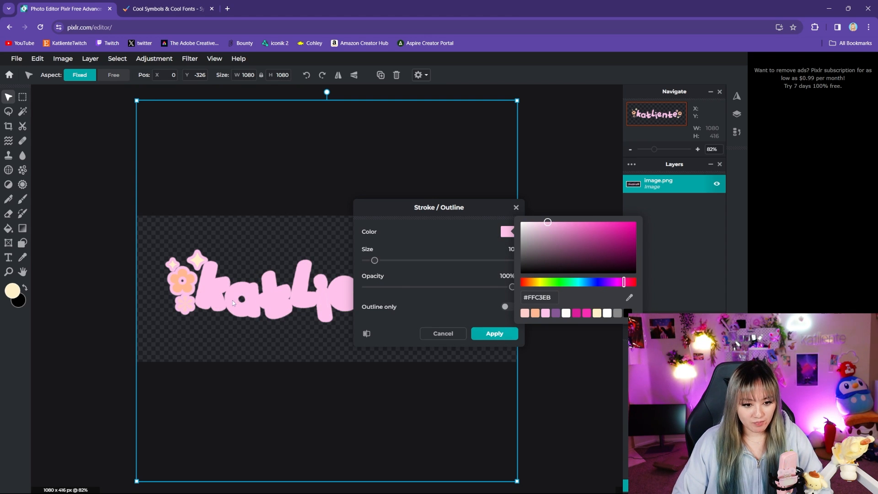
- Darken the outline color to magenta #BD328F, set the outline size to 5 and apply it
{"action": "left_click", "coordinate": [549, 223]}
{"action": "left_click_drag", "start_coordinate": [622, 95], "coordinate": [786, 129]}
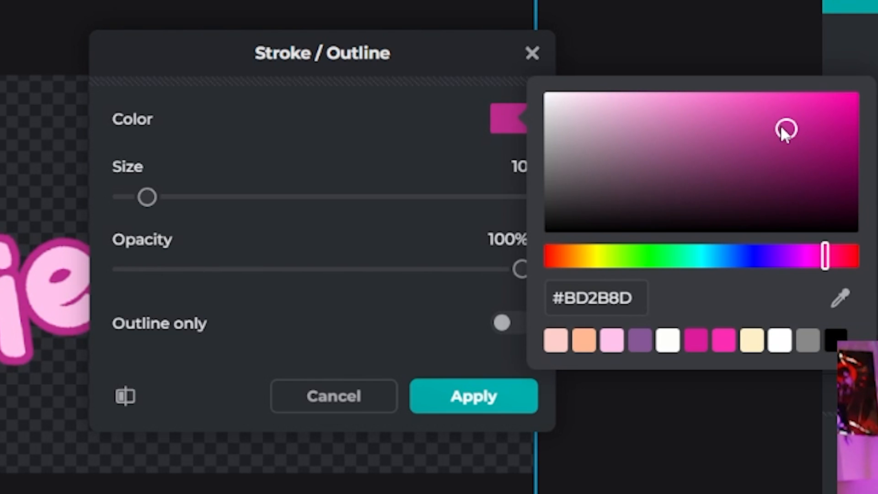
{"action": "left_click_drag", "start_coordinate": [778, 126], "coordinate": [774, 128]}
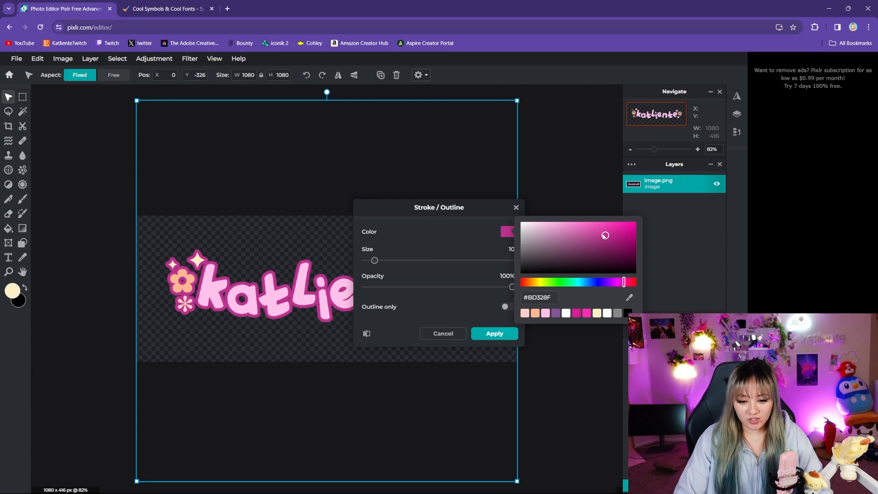
{"action": "left_click_drag", "start_coordinate": [375, 260], "coordinate": [372, 261]}
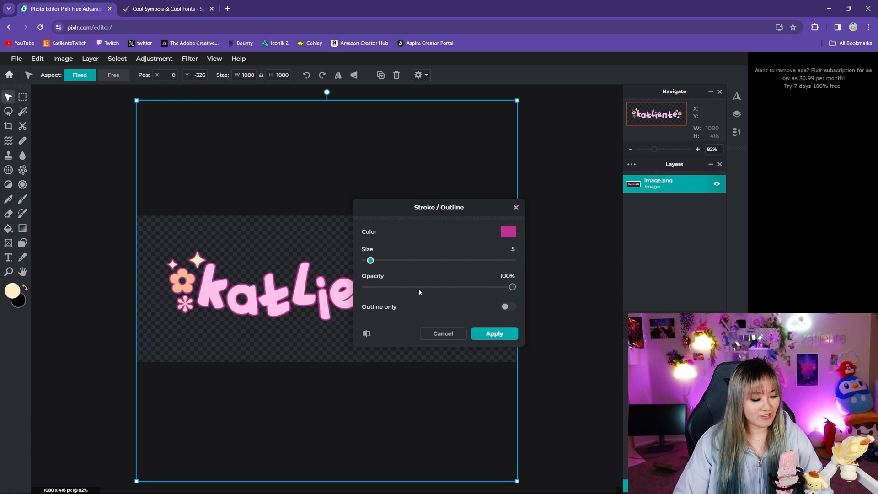
{"action": "left_click", "coordinate": [493, 333]}
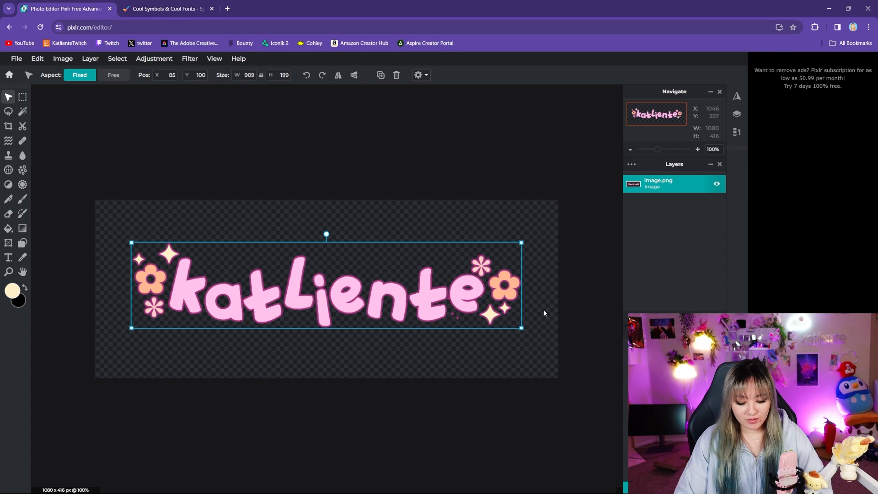
- Erase the stray magenta outline specks around the final e with a 1 px eraser
{"action": "scroll", "coordinate": [543, 309], "scroll_direction": "up", "scroll_amount": 5}
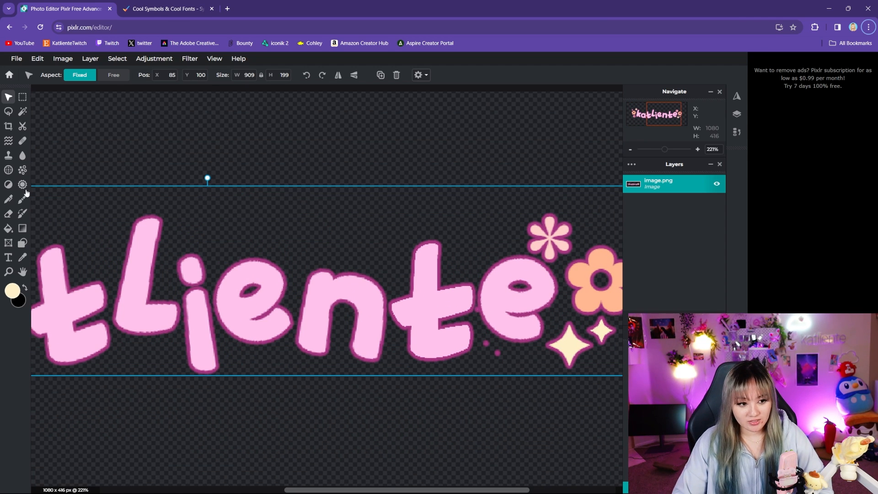
{"action": "left_click", "coordinate": [8, 213]}
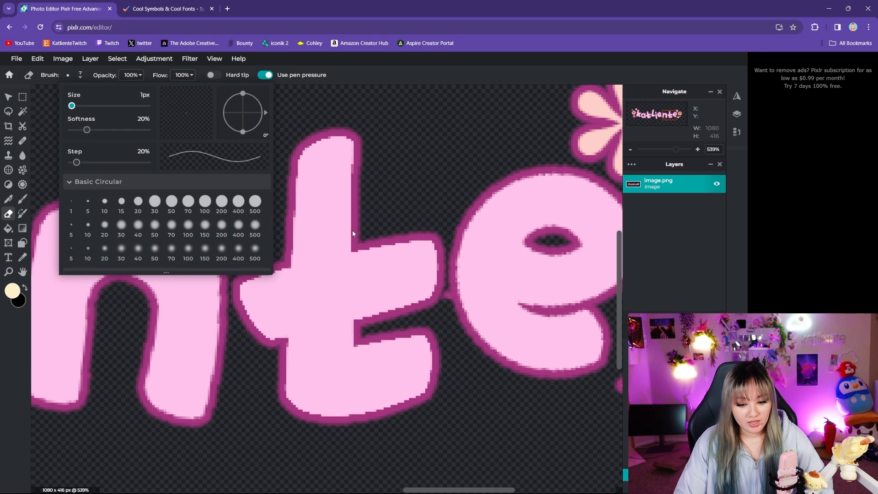
{"action": "left_click", "coordinate": [468, 313]}
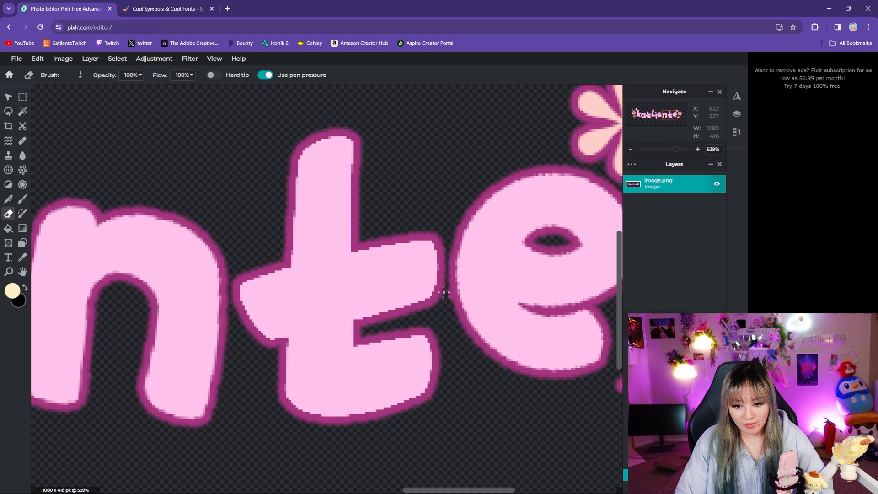
{"action": "scroll", "coordinate": [449, 303], "scroll_direction": "down", "scroll_amount": 3}
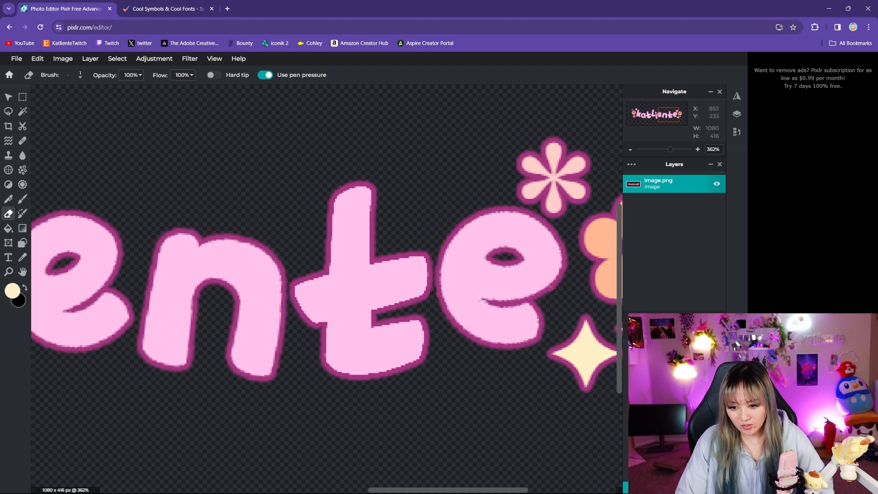
{"action": "scroll", "coordinate": [479, 302], "scroll_direction": "down", "scroll_amount": 8}
{"action": "scroll", "coordinate": [419, 290], "scroll_direction": "down", "scroll_amount": 2}
{"action": "scroll", "coordinate": [184, 292], "scroll_direction": "up", "scroll_amount": 2}
{"action": "key", "text": "v"}
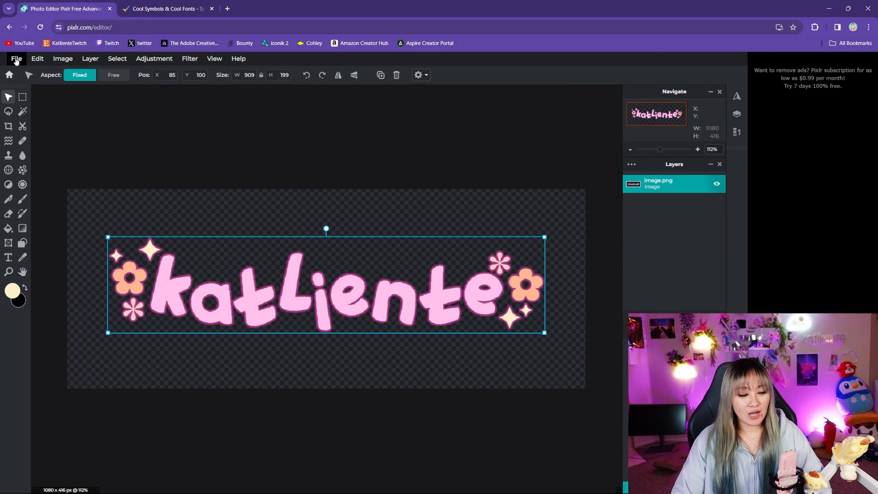
- Add a second Stroke / Outline around the magenta-edged wordmark and symbols, in white #FFFFFF with size 15
{"action": "left_click", "coordinate": [17, 59]}
{"action": "left_click", "coordinate": [37, 58]}
{"action": "left_click", "coordinate": [72, 191]}
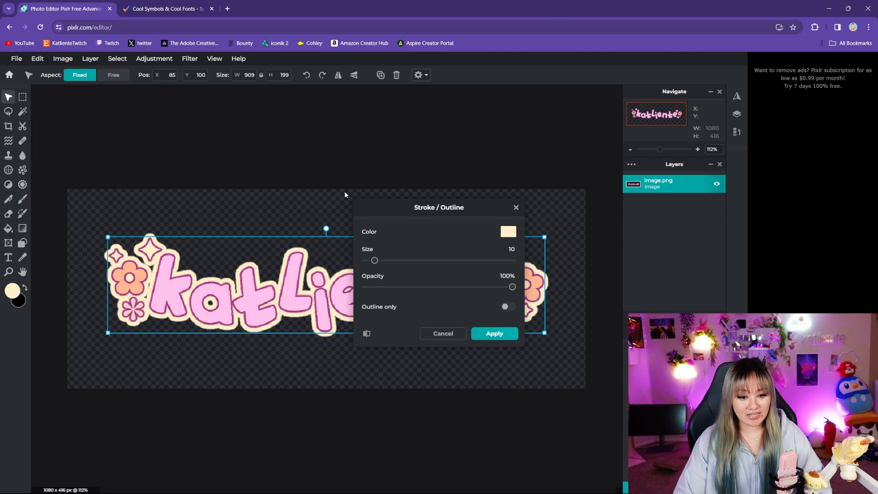
{"action": "left_click_drag", "start_coordinate": [530, 233], "coordinate": [462, 170]}
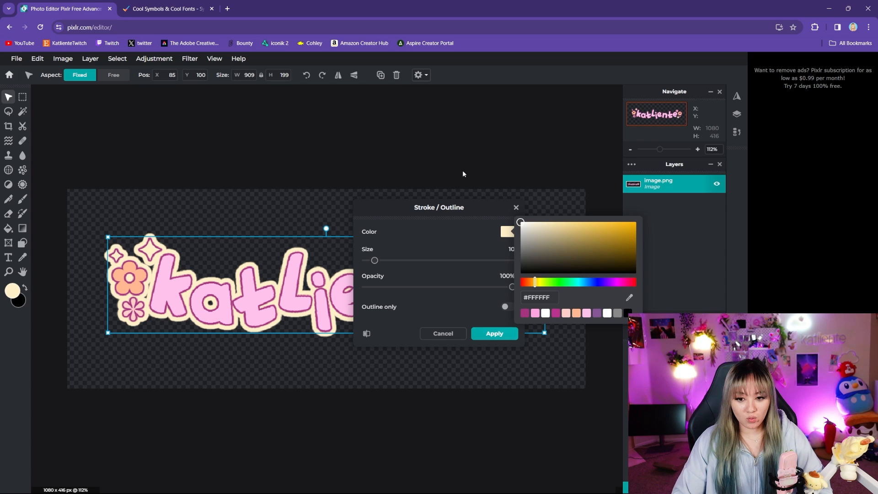
{"action": "left_click", "coordinate": [376, 259]}
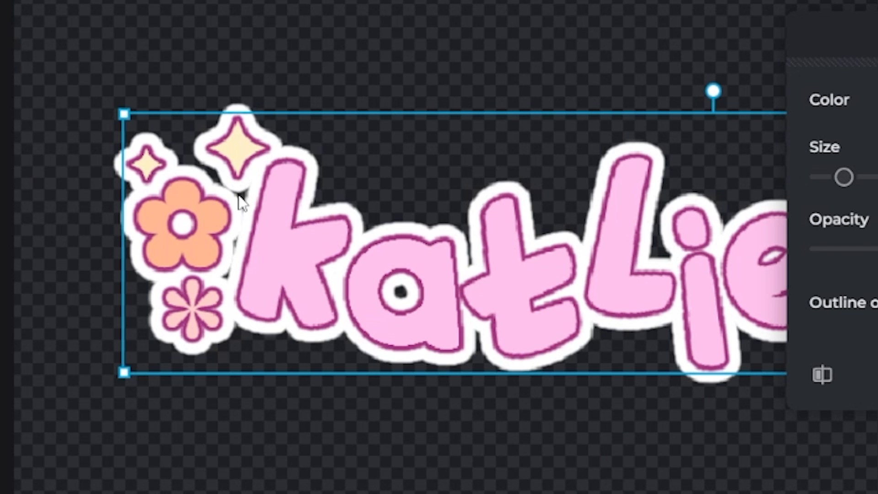
{"action": "left_click_drag", "start_coordinate": [843, 183], "coordinate": [854, 180]}
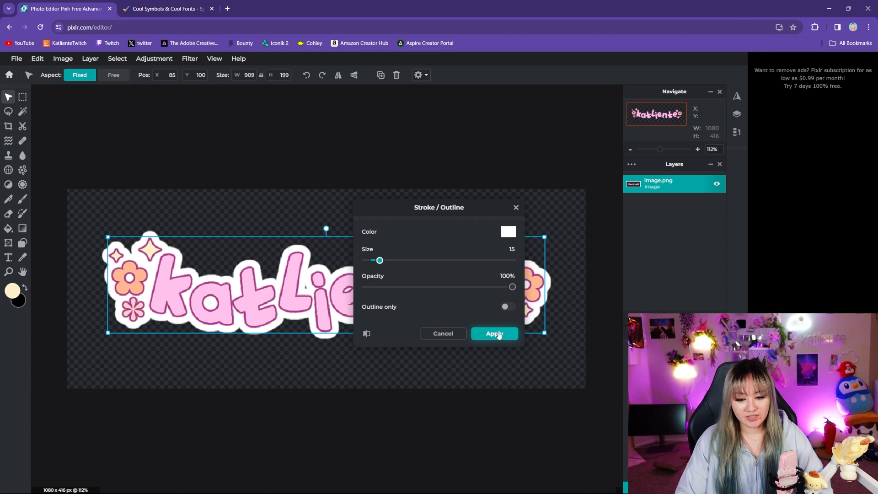
{"action": "left_click", "coordinate": [498, 335]}
{"action": "scroll", "coordinate": [502, 341], "scroll_direction": "down", "scroll_amount": 1}
{"action": "scroll", "coordinate": [510, 347], "scroll_direction": "up", "scroll_amount": 3}
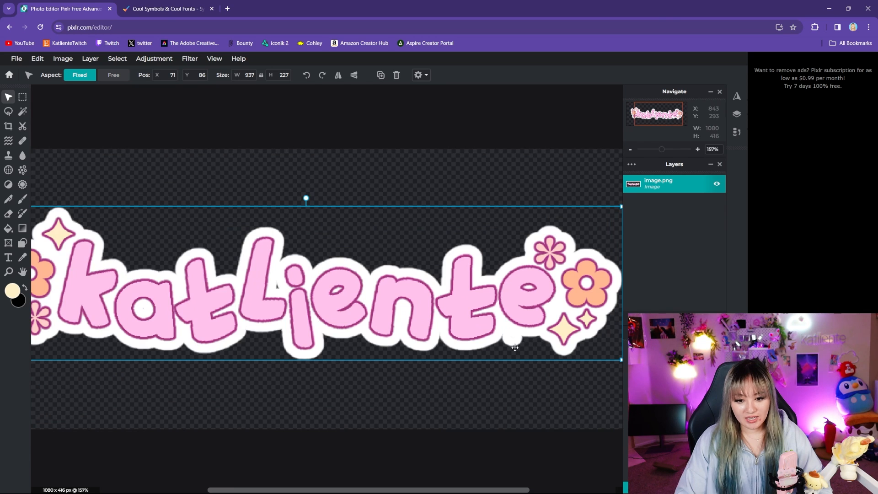
{"action": "scroll", "coordinate": [510, 347], "scroll_direction": "up", "scroll_amount": 1}
{"action": "scroll", "coordinate": [503, 357], "scroll_direction": "right", "scroll_amount": 2}
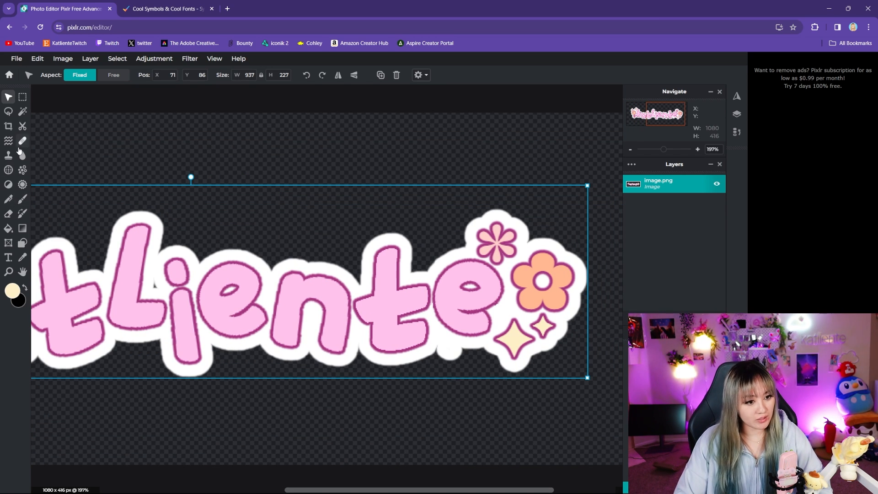
- Erase the stray bump of white outline below the final e with a 15 px eraser
{"action": "left_click", "coordinate": [9, 214]}
{"action": "left_click", "coordinate": [75, 75]}
{"action": "left_click", "coordinate": [85, 105]}
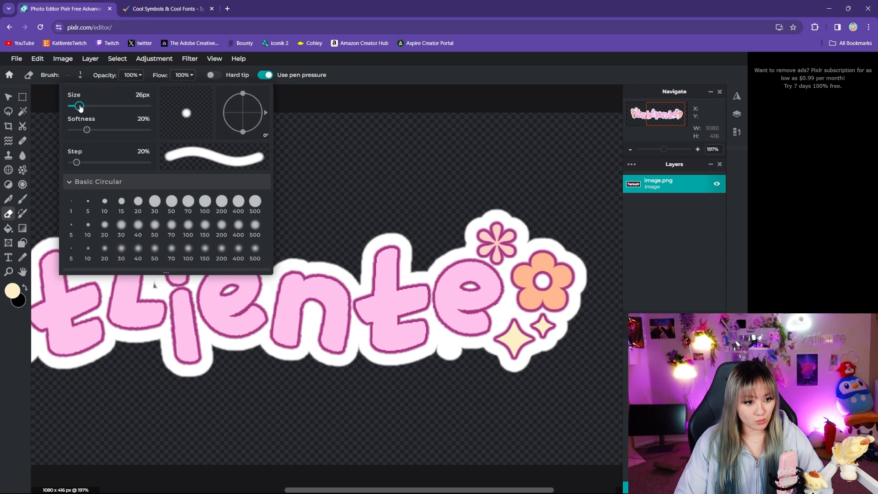
{"action": "left_click", "coordinate": [459, 362]}
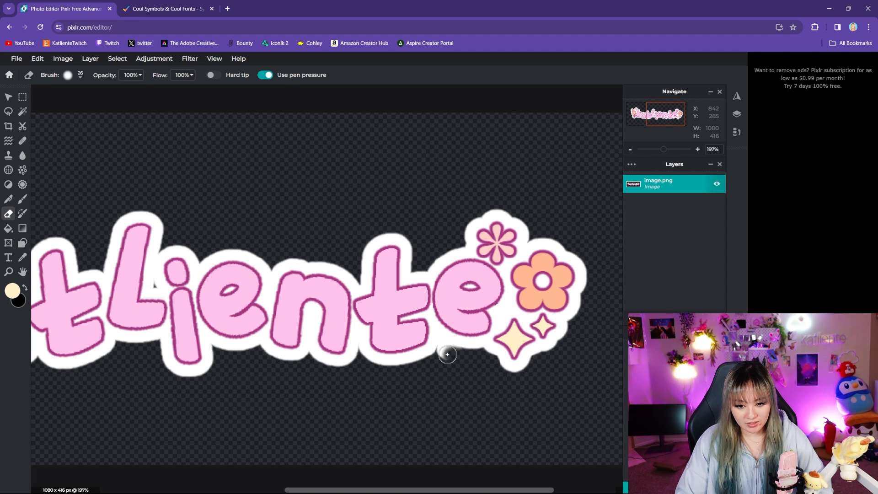
{"action": "left_click_drag", "start_coordinate": [445, 353], "coordinate": [454, 356]}
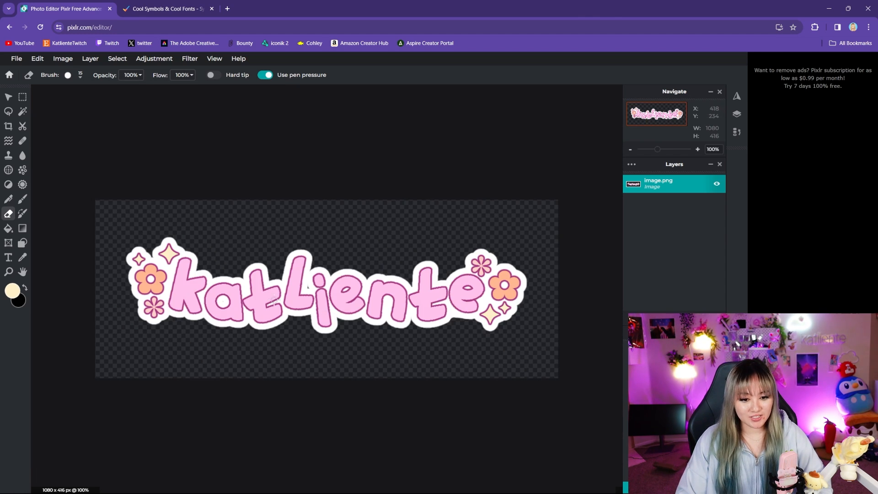
{"action": "key", "text": "v"}
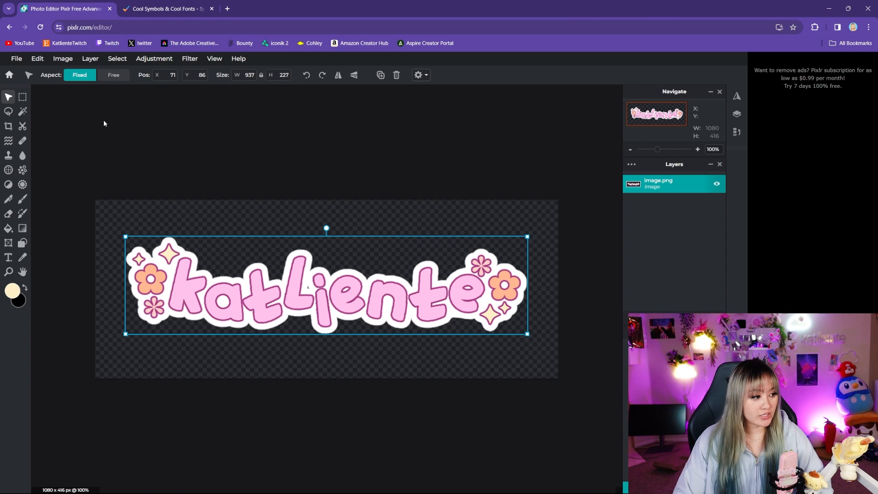
- Fill the small gap in the white outline between the L and the i, using a 3 px brush and sampled white
{"action": "scroll", "coordinate": [96, 128], "scroll_direction": "up", "scroll_amount": 3}
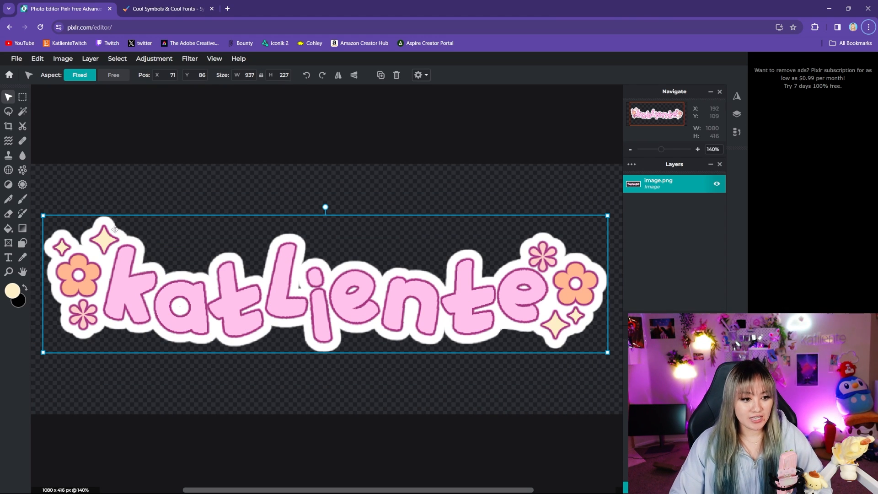
{"action": "left_click", "coordinate": [22, 199]}
{"action": "left_click", "coordinate": [80, 75]}
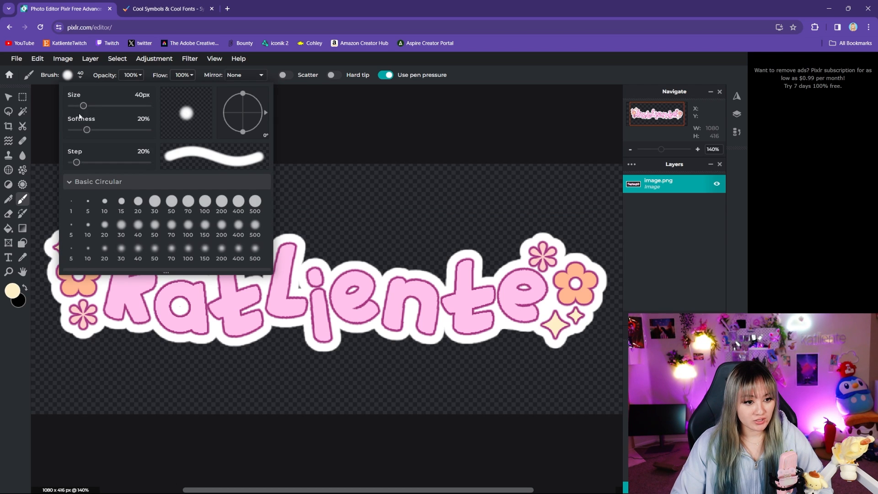
{"action": "left_click_drag", "start_coordinate": [77, 105], "coordinate": [69, 106]}
{"action": "scroll", "coordinate": [305, 283], "scroll_direction": "up", "scroll_amount": 4}
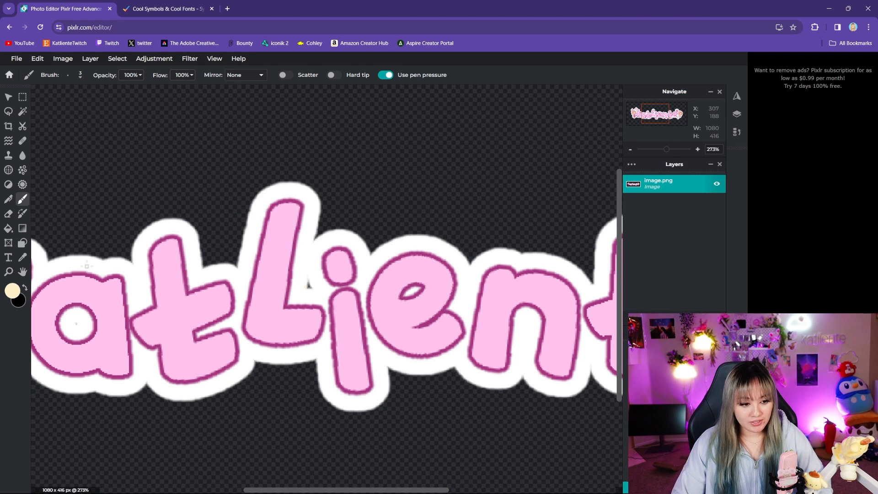
{"action": "left_click", "coordinate": [23, 258]}
{"action": "left_click", "coordinate": [302, 295]}
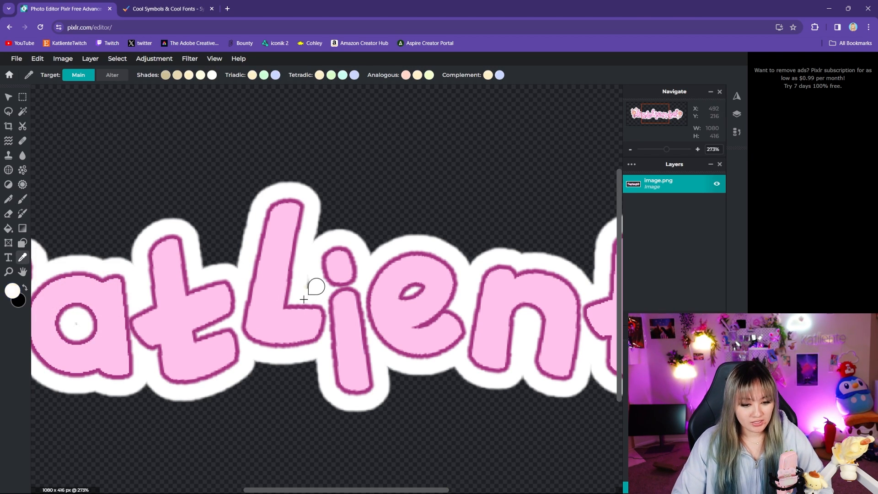
{"action": "left_click", "coordinate": [22, 199]}
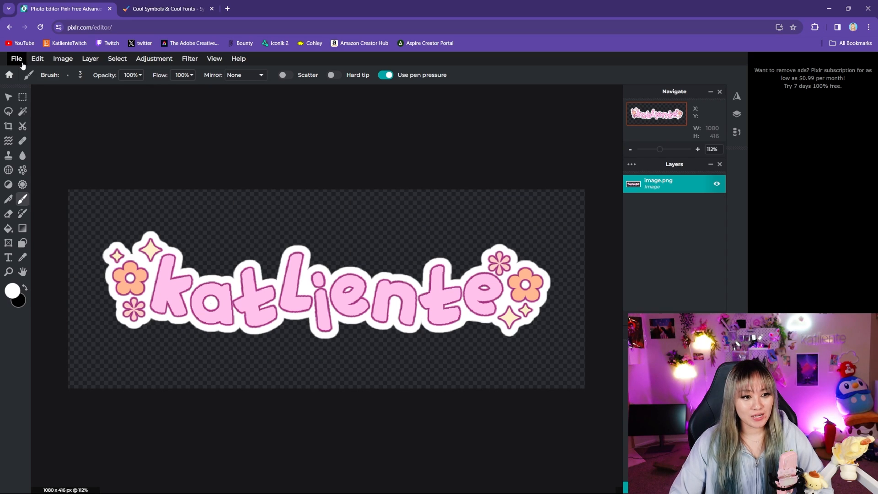
- Start a third Stroke / Outline, sample its color from the pink letters and deepen it slightly to #FFB1E5
{"action": "left_click", "coordinate": [16, 59]}
{"action": "left_click", "coordinate": [37, 59]}
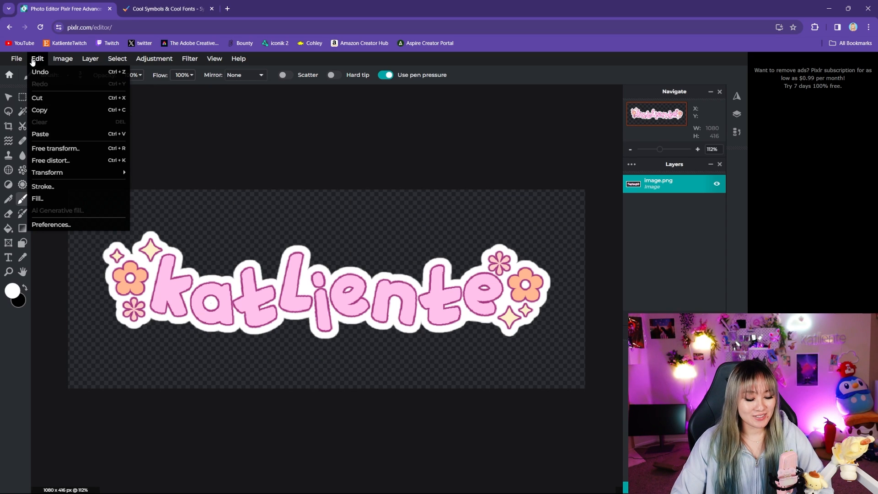
{"action": "left_click", "coordinate": [43, 186]}
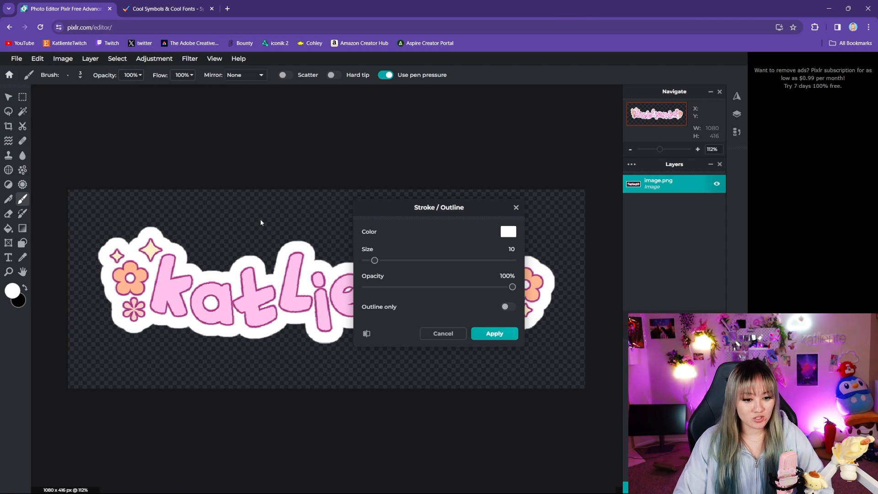
{"action": "left_click", "coordinate": [509, 232]}
{"action": "left_click", "coordinate": [629, 297]}
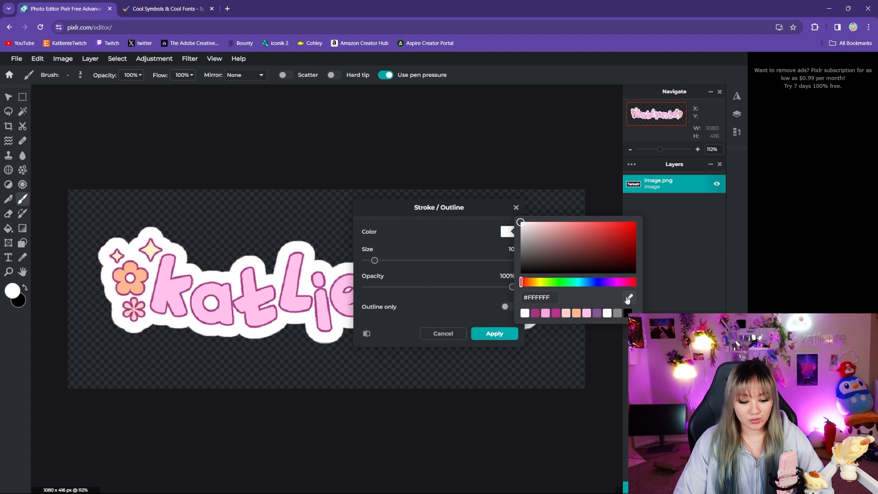
{"action": "left_click", "coordinate": [249, 303]}
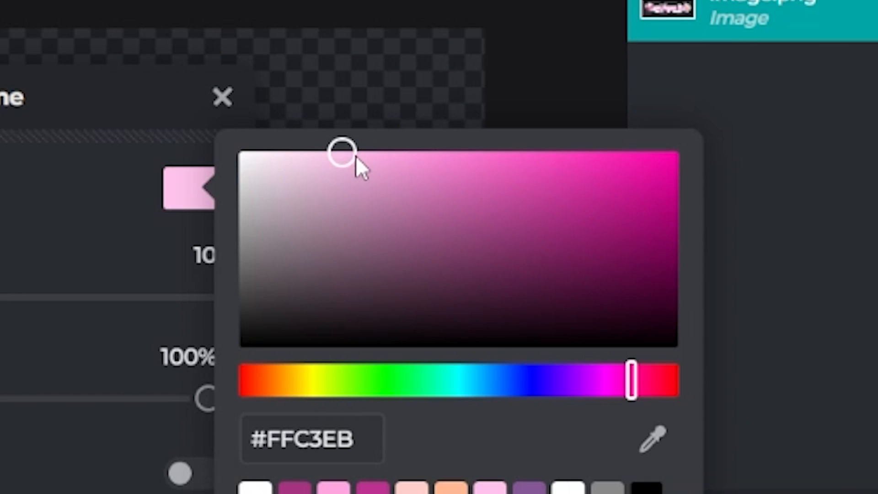
{"action": "left_click_drag", "start_coordinate": [356, 155], "coordinate": [375, 151]}
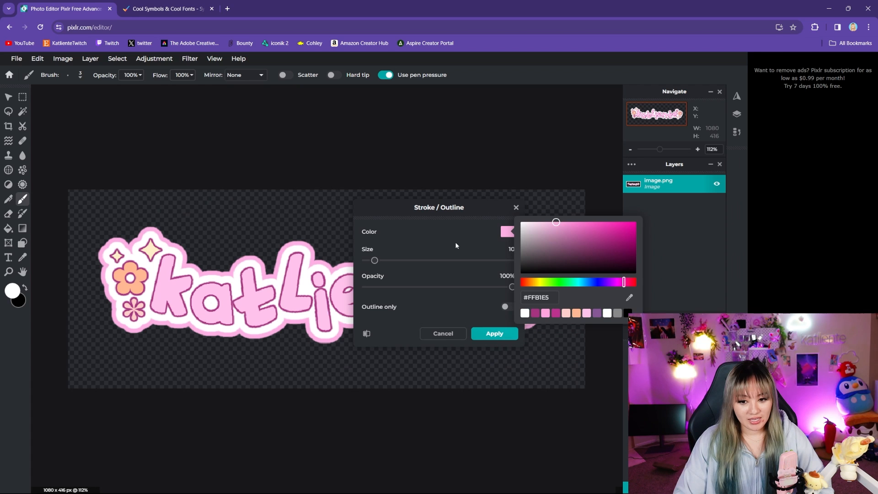
- Set the pink outline's size to 7 and apply it around the white-edged wordmark
{"action": "left_click", "coordinate": [379, 259]}
{"action": "left_click_drag", "start_coordinate": [376, 260], "coordinate": [372, 261]}
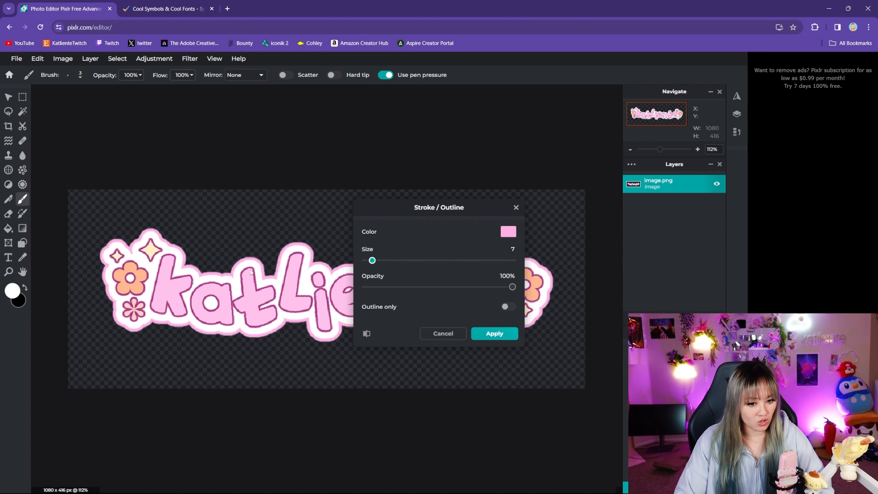
{"action": "left_click", "coordinate": [453, 333]}
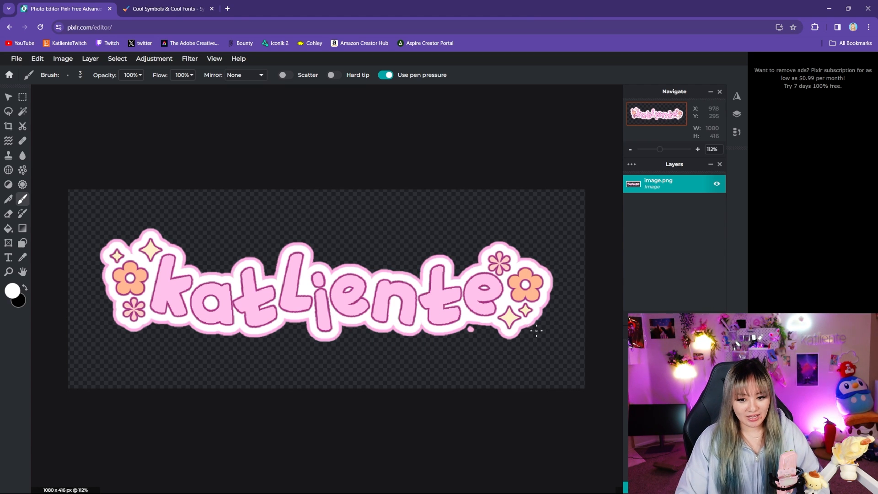
- Erase the stray pink dot below the final e with the 15 px eraser
{"action": "scroll", "coordinate": [536, 330], "scroll_direction": "up", "scroll_amount": 4}
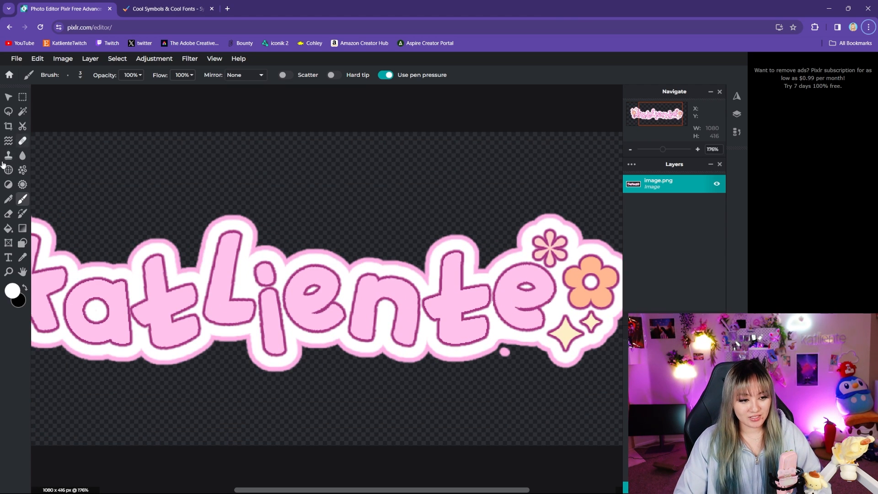
{"action": "left_click", "coordinate": [8, 213]}
{"action": "scroll", "coordinate": [350, 251], "scroll_direction": "down", "scroll_amount": 4}
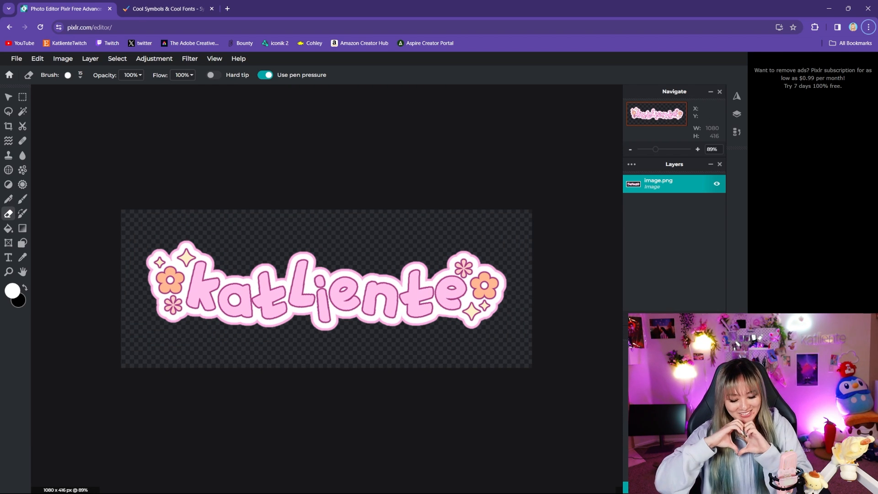
{"action": "scroll", "coordinate": [325, 288], "scroll_direction": "up", "scroll_amount": 1}
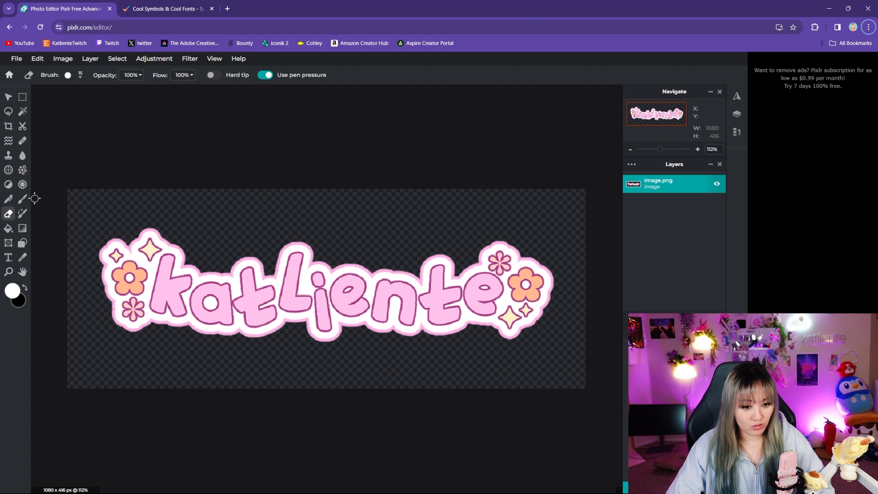
- Switch to the Cool Symbols page, copy the Black Florette symbol and return to Pixlr
{"action": "left_click", "coordinate": [169, 9]}
{"action": "left_click", "coordinate": [338, 185]}
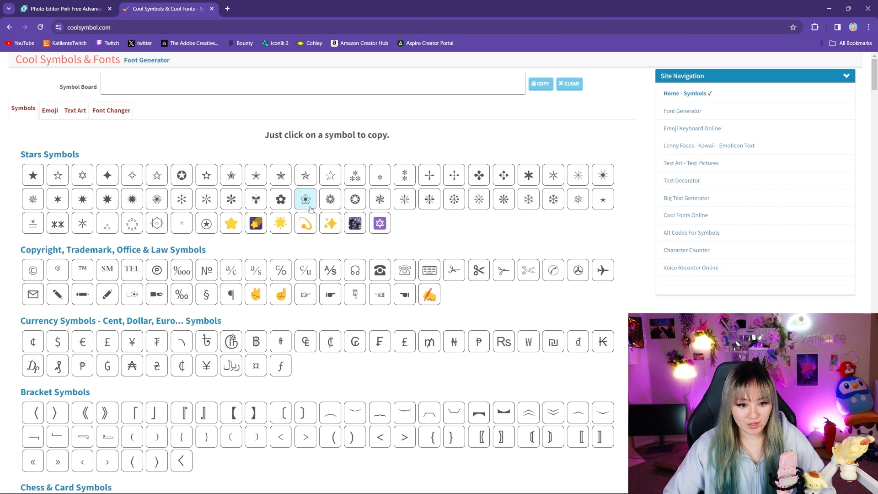
{"action": "mouse_move", "coordinate": [284, 201]}
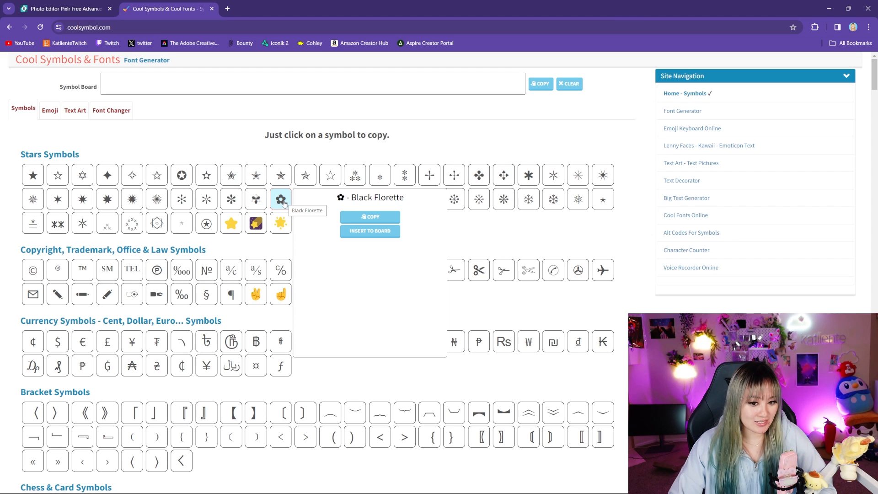
{"action": "left_click", "coordinate": [369, 217]}
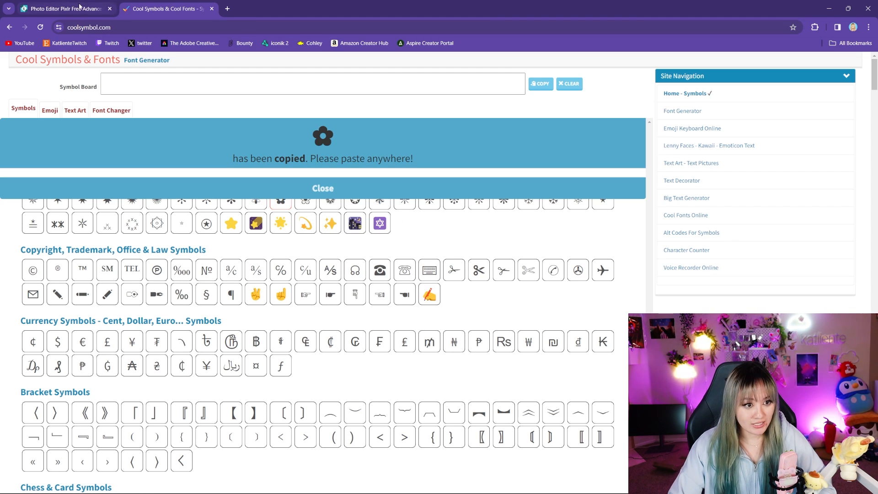
{"action": "left_click", "coordinate": [79, 6]}
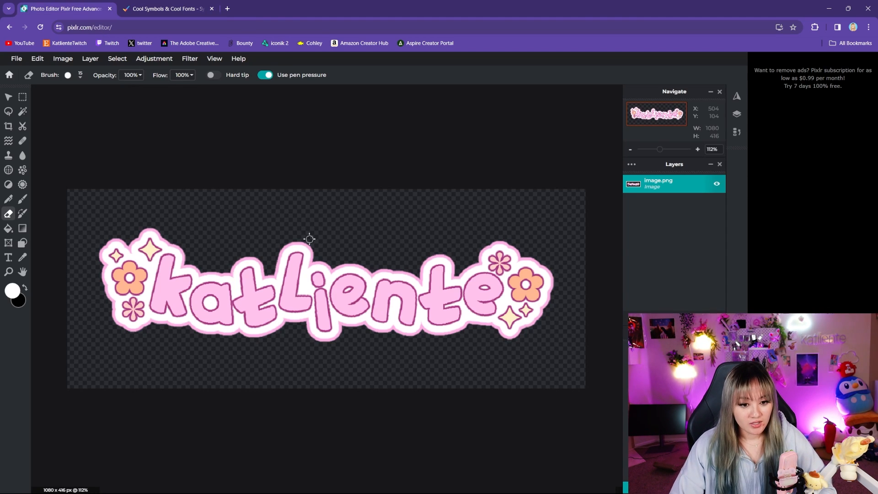
- Add a text layer filled with the outline pink #FFB1E5 and replace its placeholder text with the copied Black Florette
{"action": "left_click", "coordinate": [8, 257]}
{"action": "left_click", "coordinate": [507, 309]}
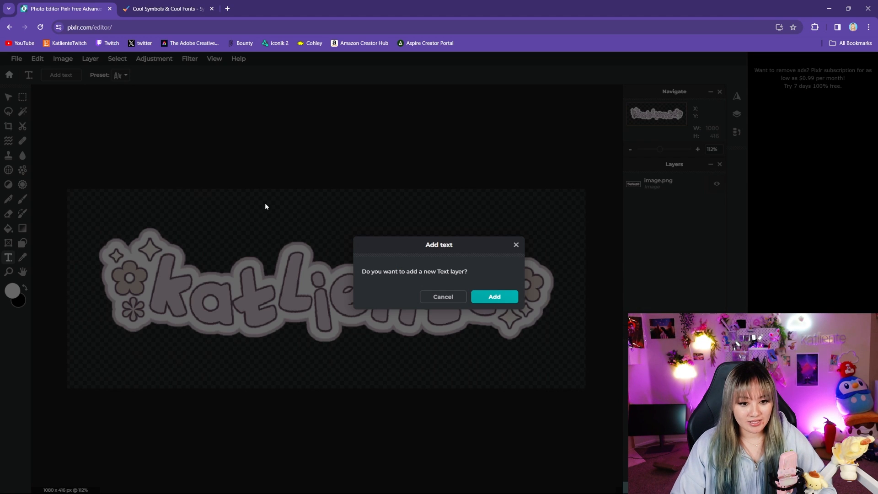
{"action": "left_click", "coordinate": [497, 299]}
{"action": "left_click", "coordinate": [199, 75]}
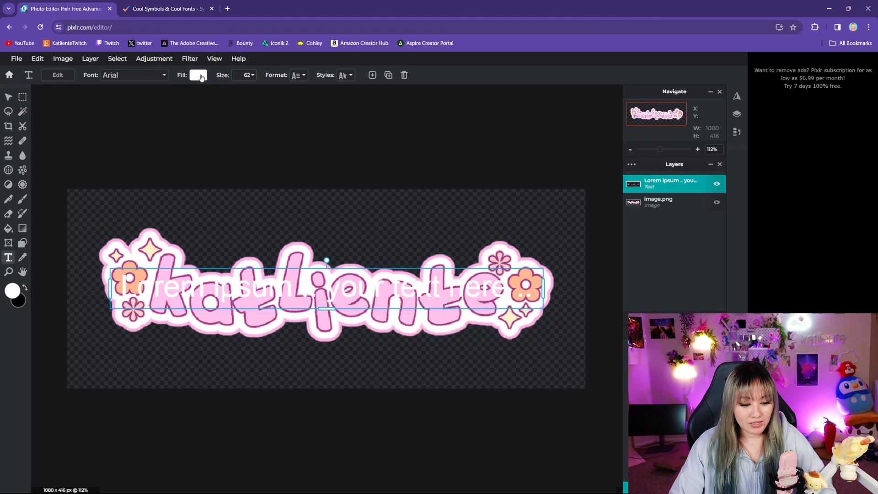
{"action": "left_click", "coordinate": [163, 242]}
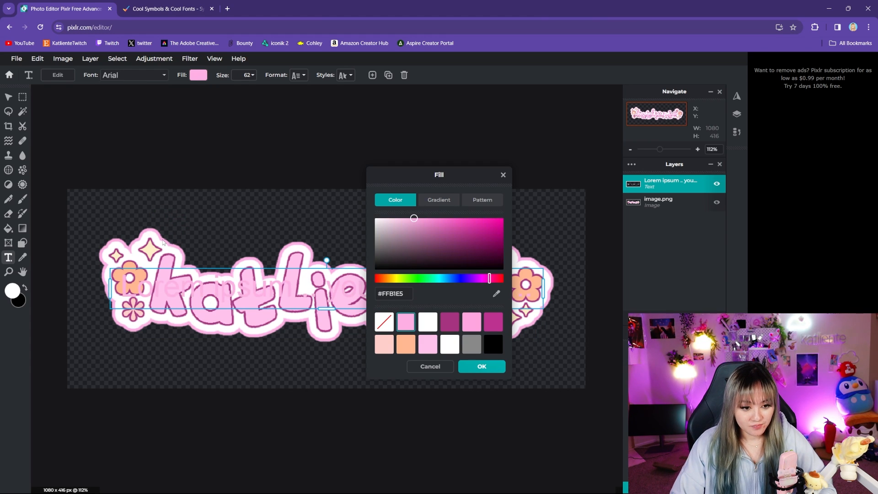
{"action": "left_click", "coordinate": [501, 374]}
{"action": "double_click", "coordinate": [293, 289]}
{"action": "key", "text": "ctrl+v"}
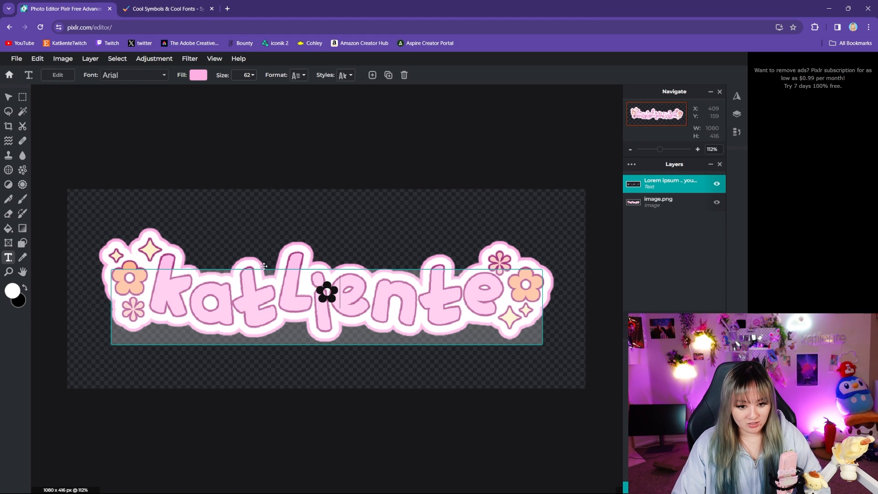
- Move the pink flower above the gap between the last t and e, and place a copy of it above the a
{"action": "left_click", "coordinate": [8, 97]}
{"action": "left_click_drag", "start_coordinate": [433, 293], "coordinate": [458, 254]}
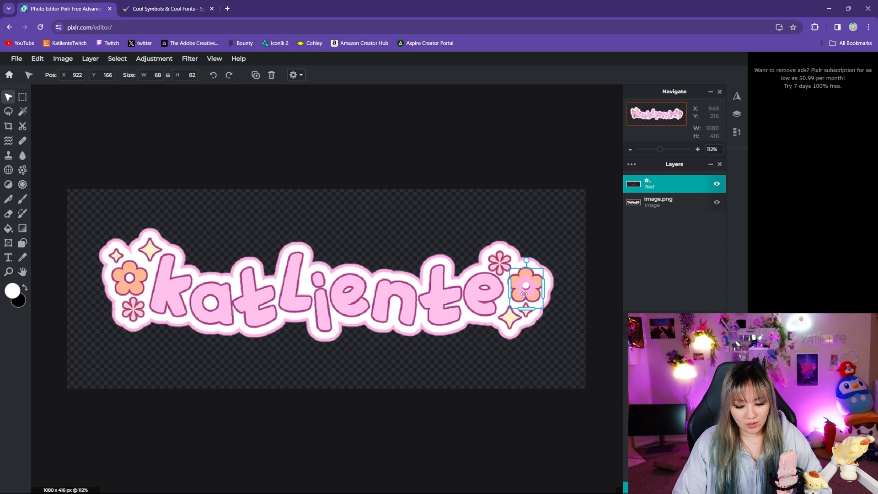
{"action": "key", "text": "ctrl+v"}
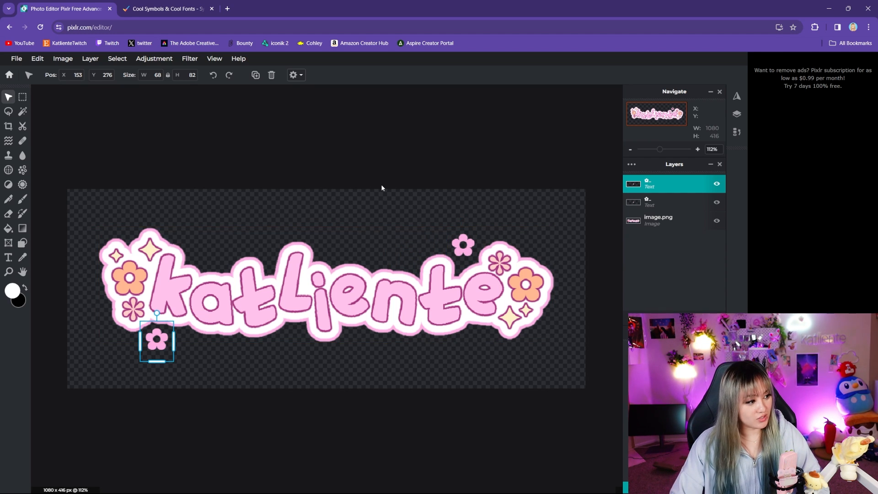
{"action": "left_click_drag", "start_coordinate": [157, 346], "coordinate": [216, 265]}
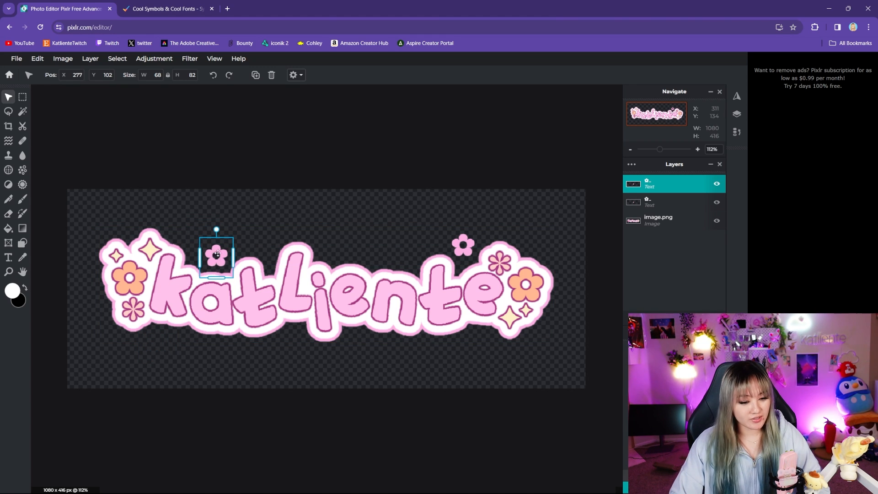
- Rasterize the copied flower's text layer above the a and scale that flower down to a smaller accent
{"action": "left_click", "coordinate": [39, 63]}
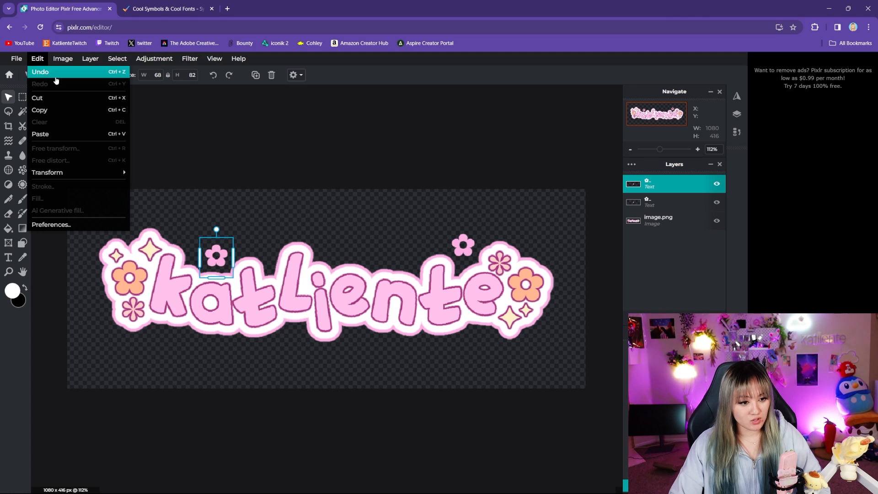
{"action": "left_click", "coordinate": [66, 60]}
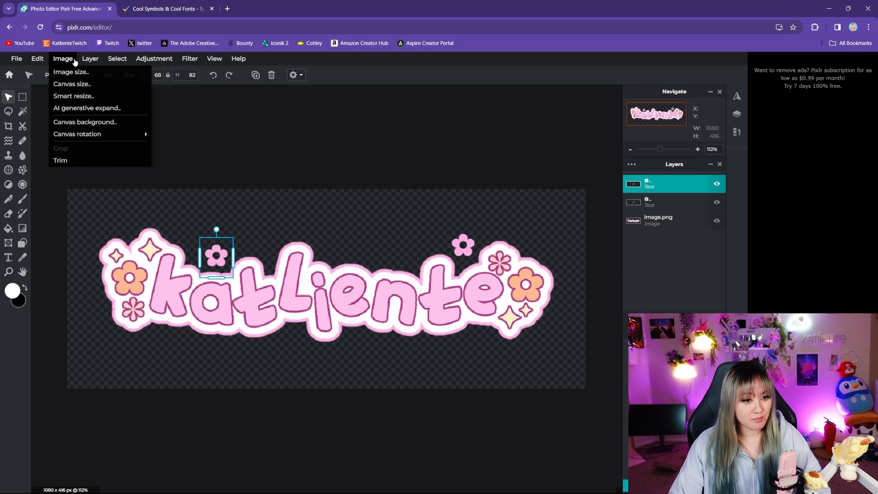
{"action": "left_click", "coordinate": [90, 59]}
{"action": "left_click", "coordinate": [98, 147]}
{"action": "left_click_drag", "start_coordinate": [233, 238], "coordinate": [206, 259]}
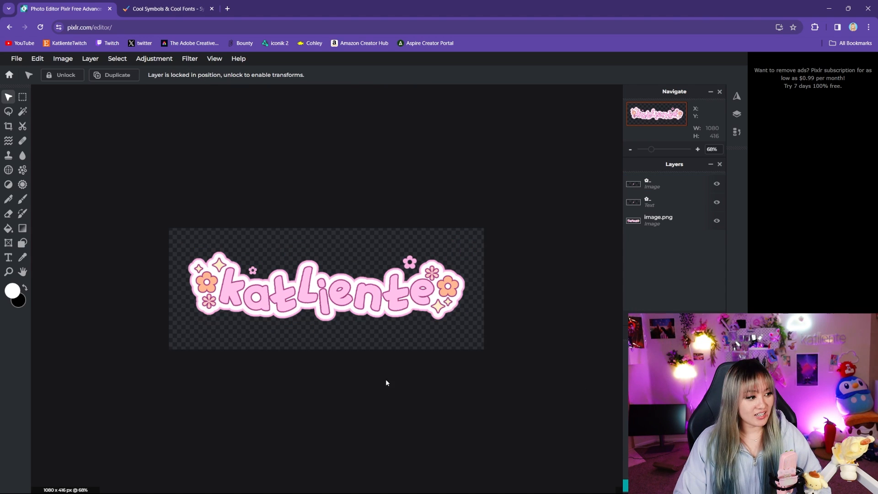
{"action": "scroll", "coordinate": [381, 362], "scroll_direction": "up", "scroll_amount": 2}
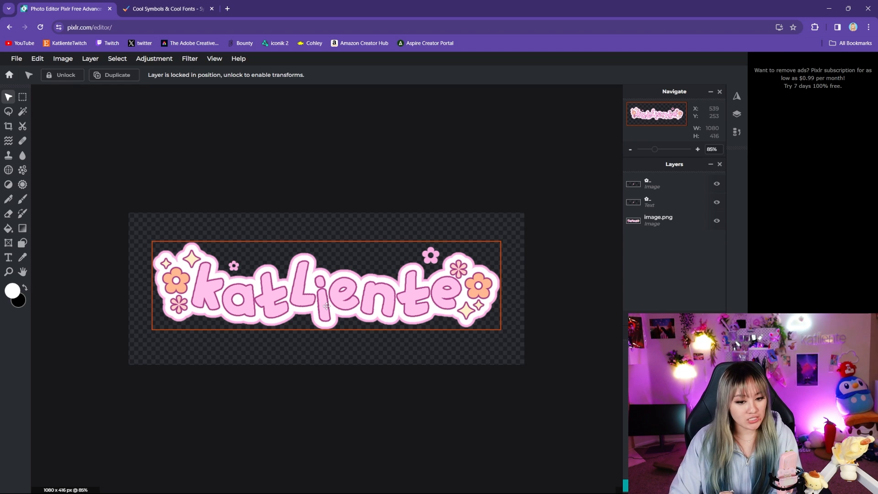
{"action": "scroll", "coordinate": [322, 302], "scroll_direction": "up", "scroll_amount": 3}
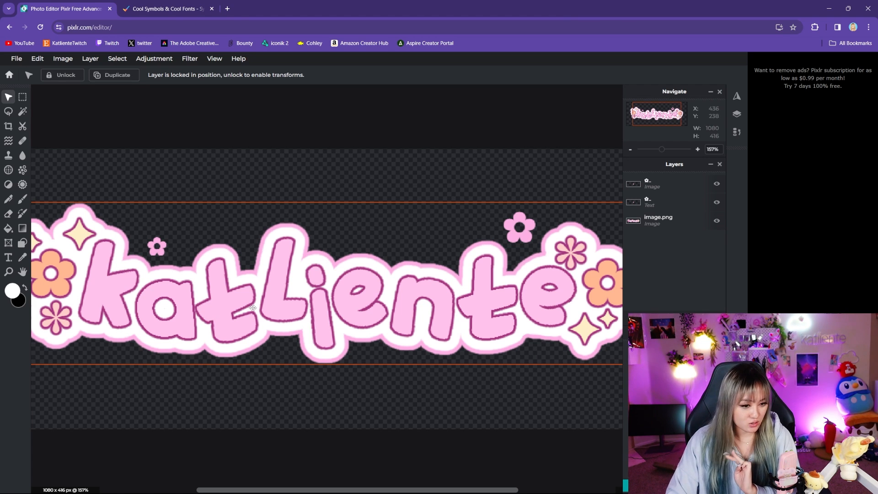
{"action": "scroll", "coordinate": [281, 276], "scroll_direction": "down", "scroll_amount": 3}
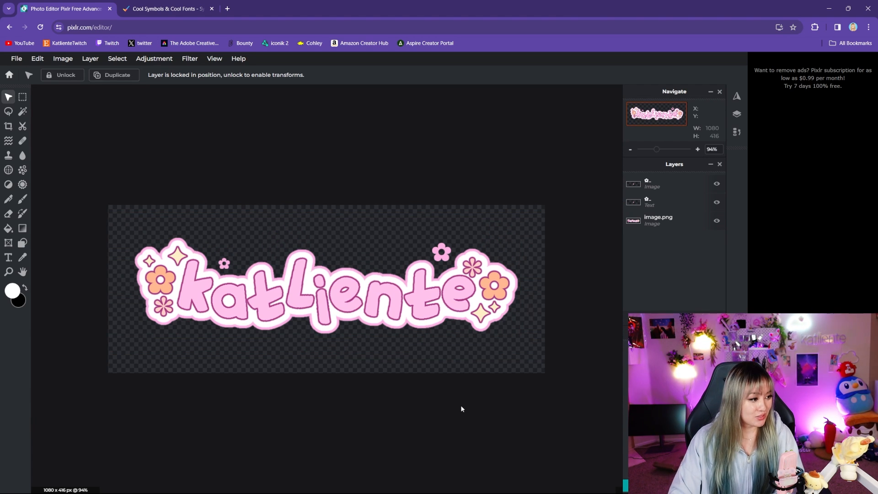